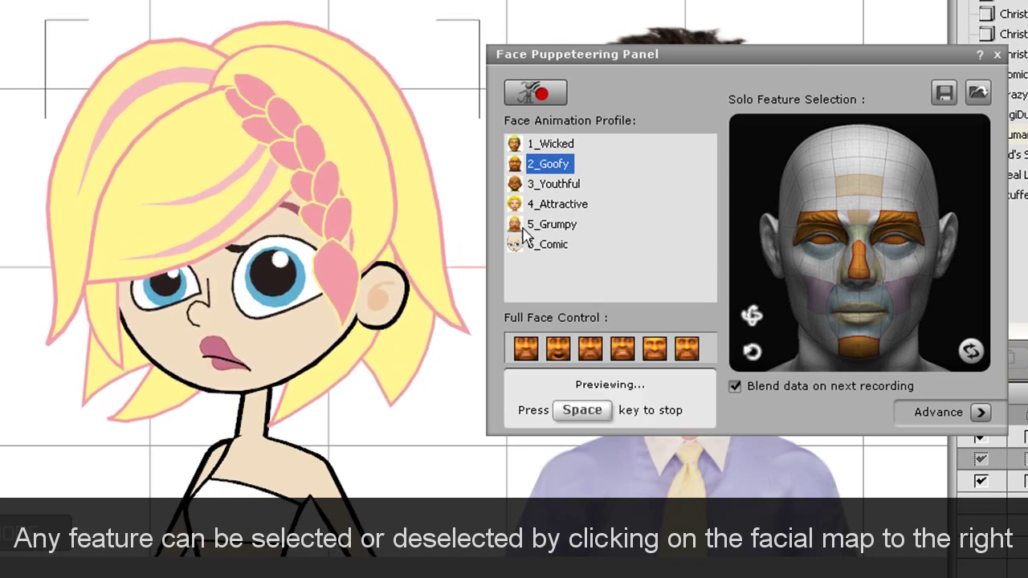
- Preview face puppeteering on the male character with the 2_Goofy profile, using a different set of facial features each time
key("space")
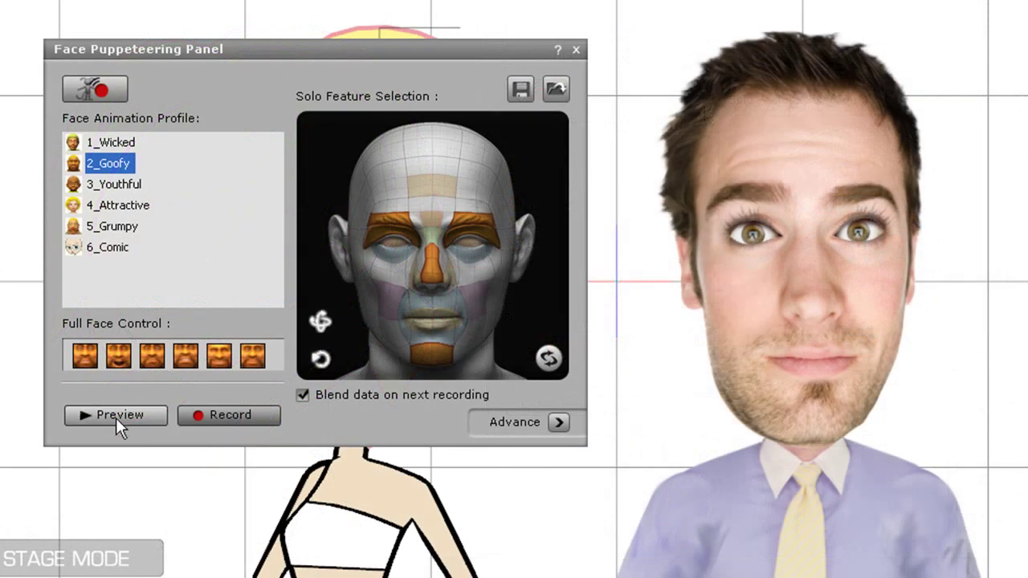
left_click(116, 416)
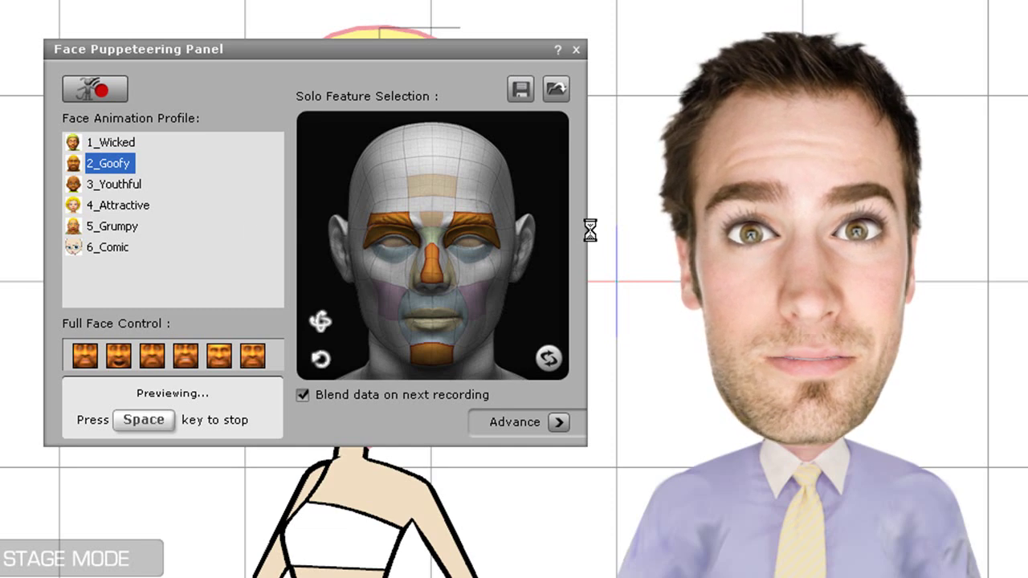
key("space")
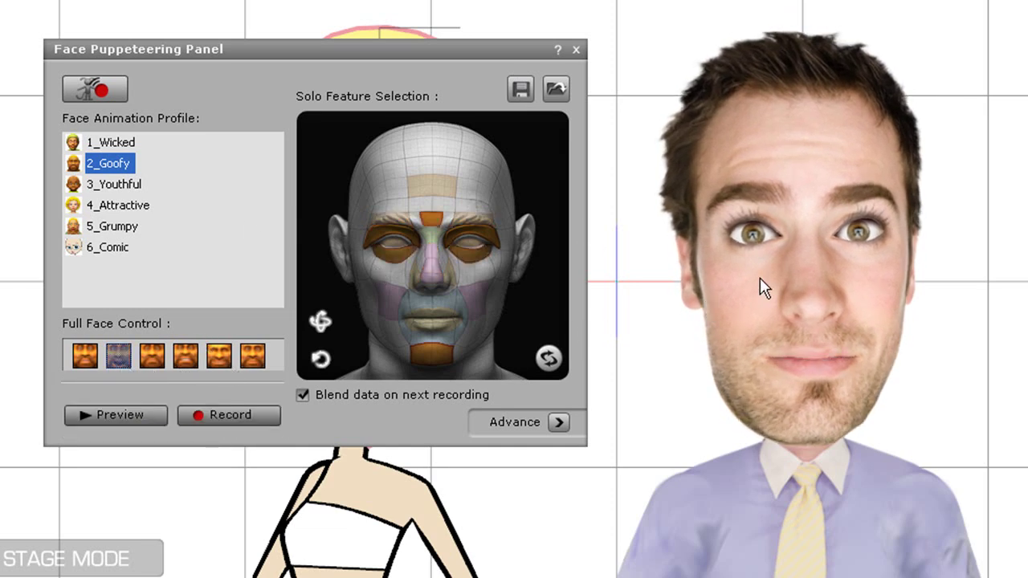
key("space")
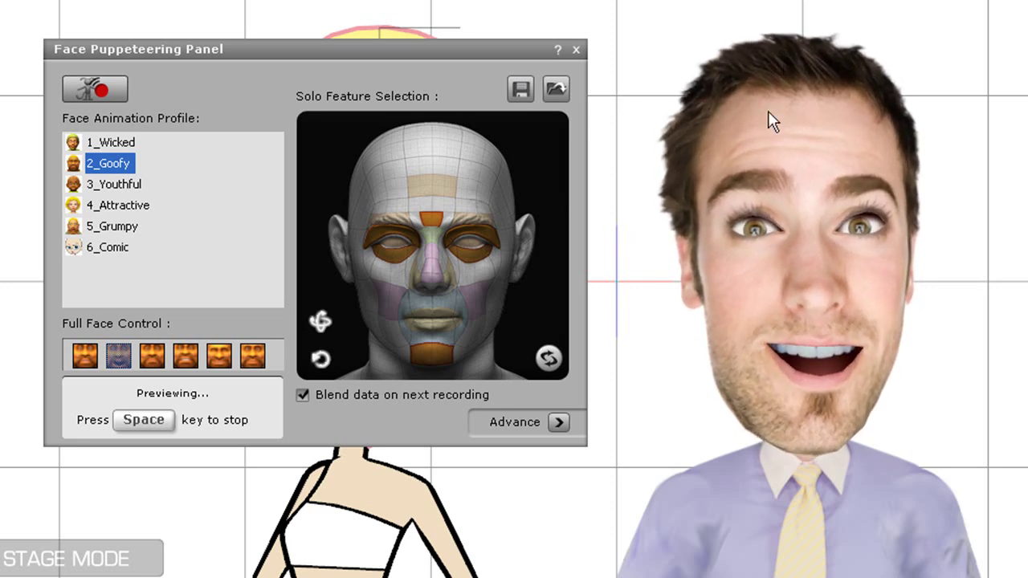
key("space")
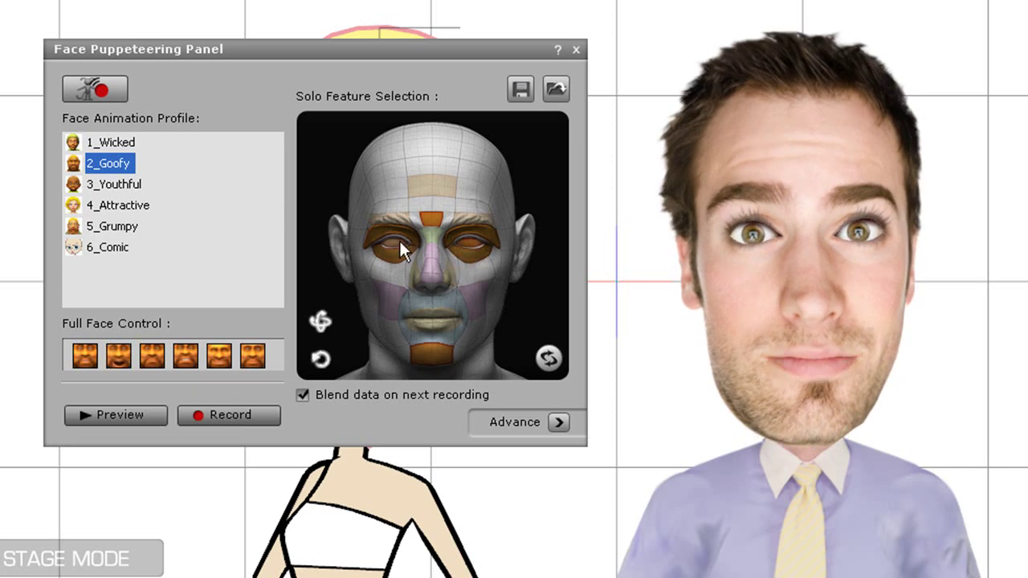
key("space")
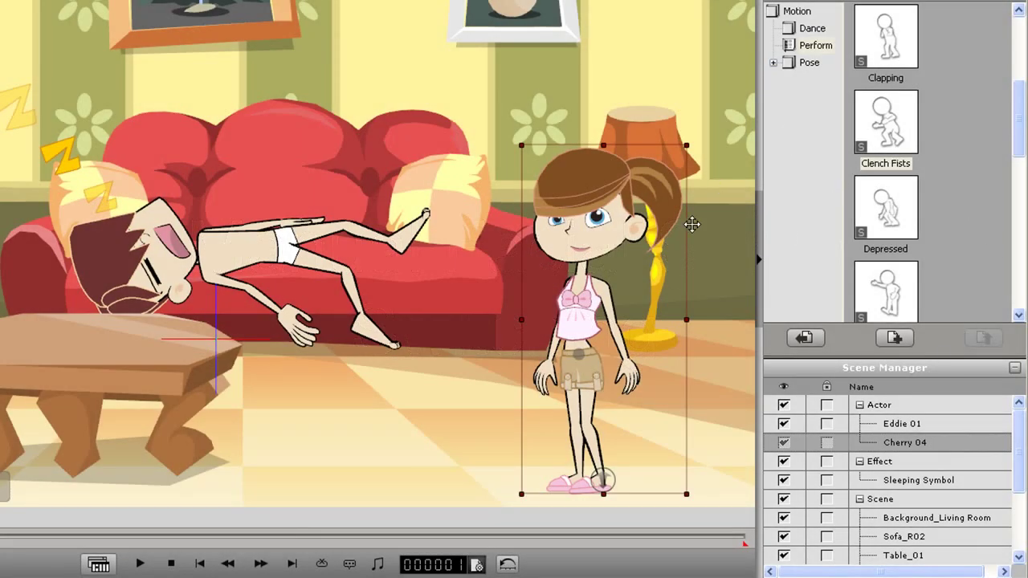
- Apply the Clench Fists motion to the Cherry 04 actor and return the playhead to frame 1
double_click(900, 136)
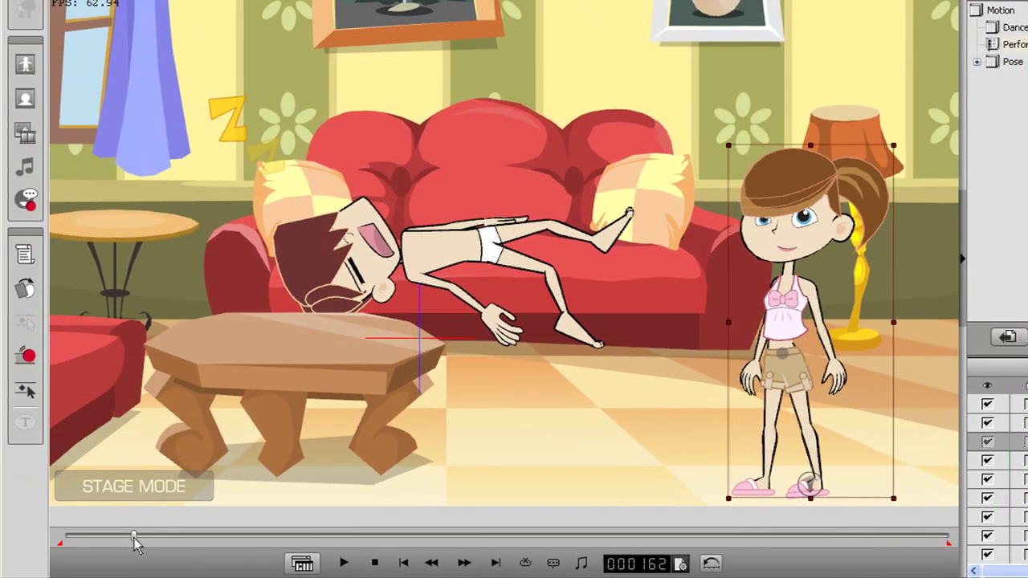
left_click_drag(134, 539, 45, 544)
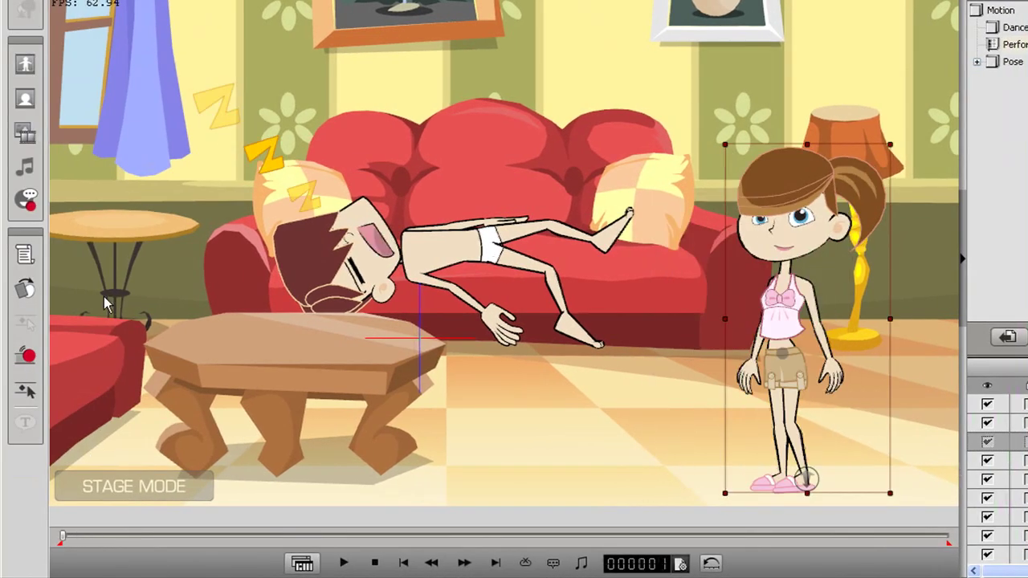
- Replace both of Cherry 04's eye sprites with 04 Sad at frame 1
left_click(25, 289)
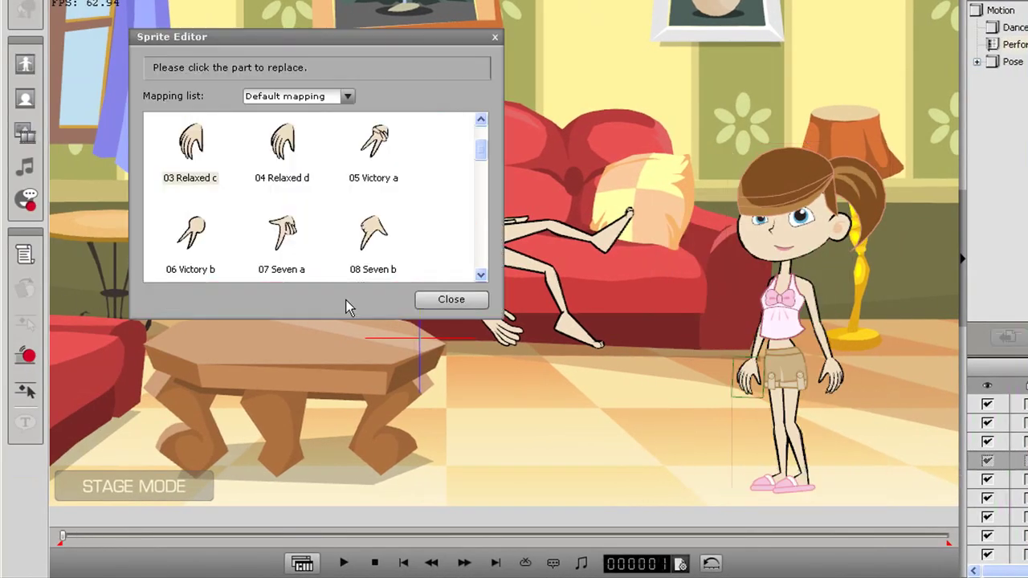
left_click(811, 226)
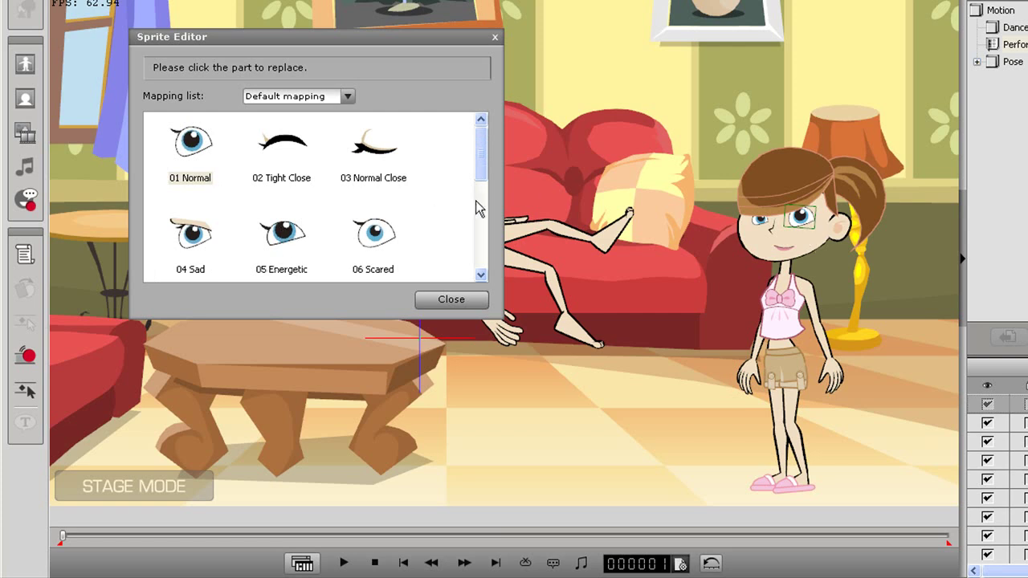
left_click(193, 235)
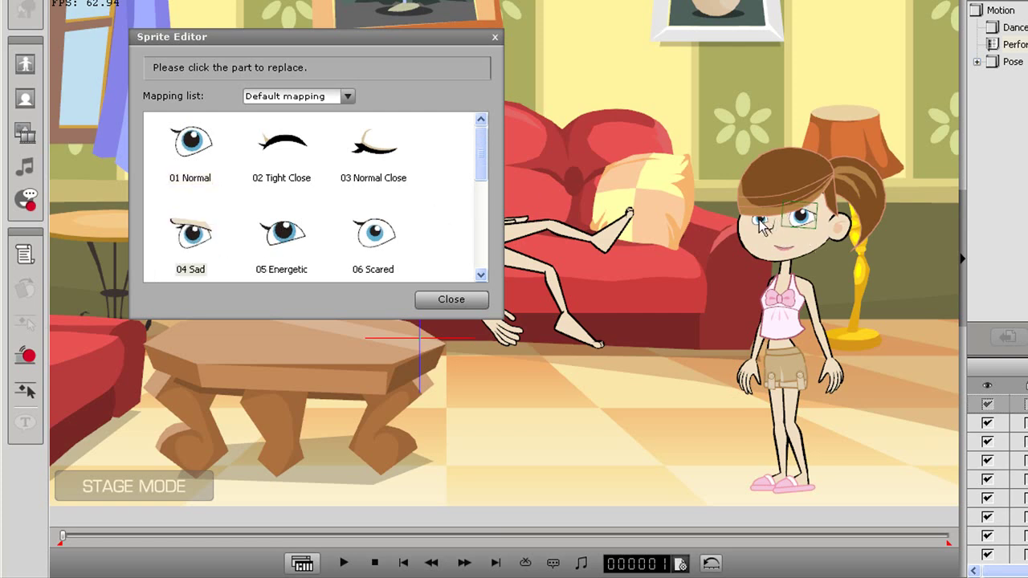
left_click(186, 243)
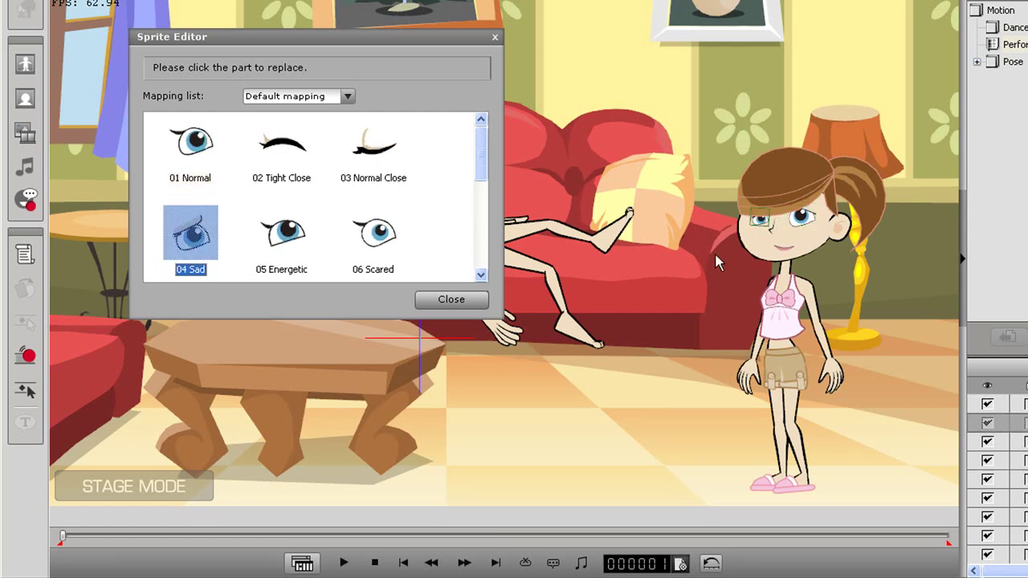
- Replace Cherry 04's mouth sprite with 06 Stretch Lip Edge and close the Sprite Editor
left_click(788, 254)
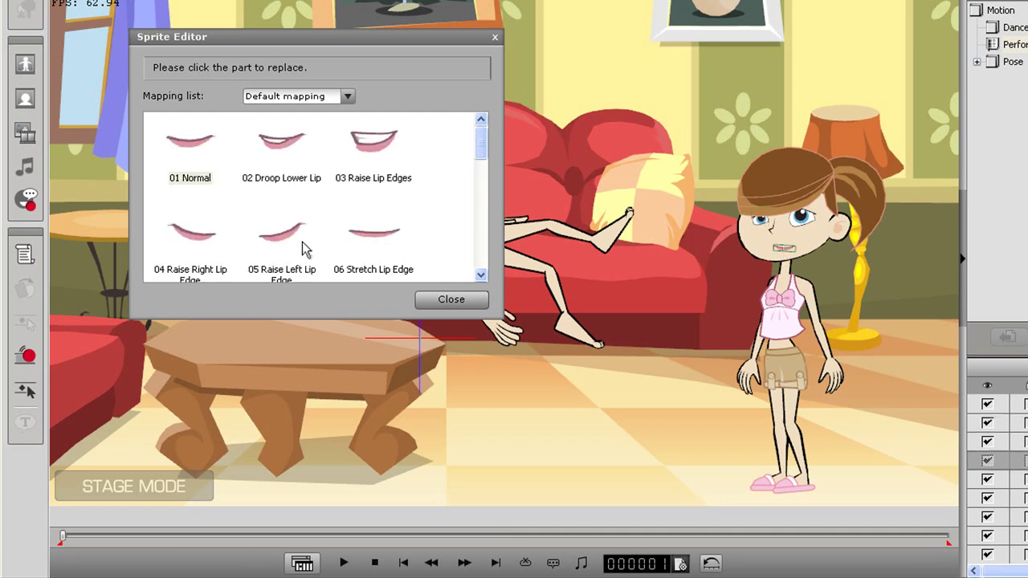
left_click_drag(480, 146, 478, 170)
left_click(391, 184)
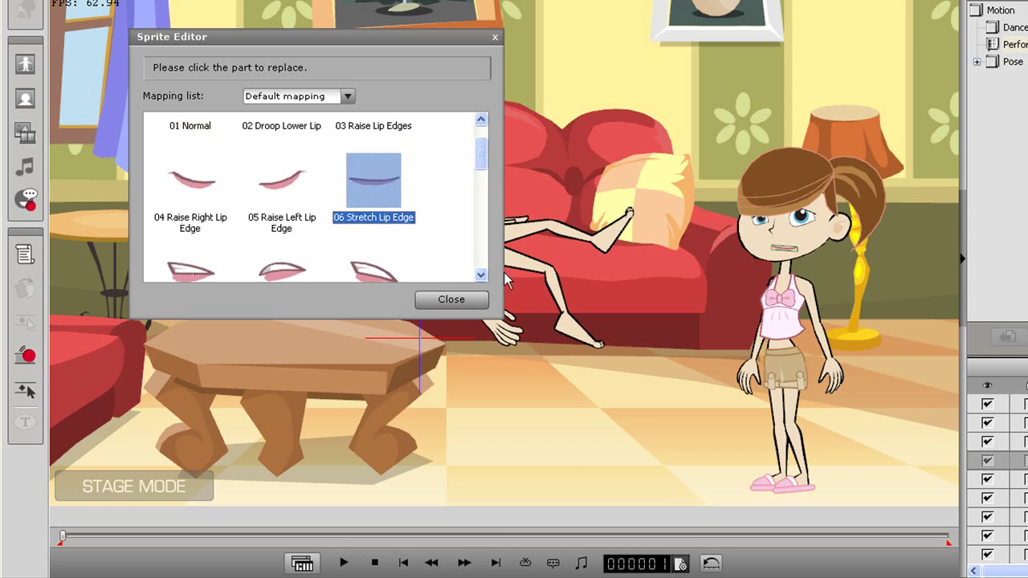
left_click(465, 299)
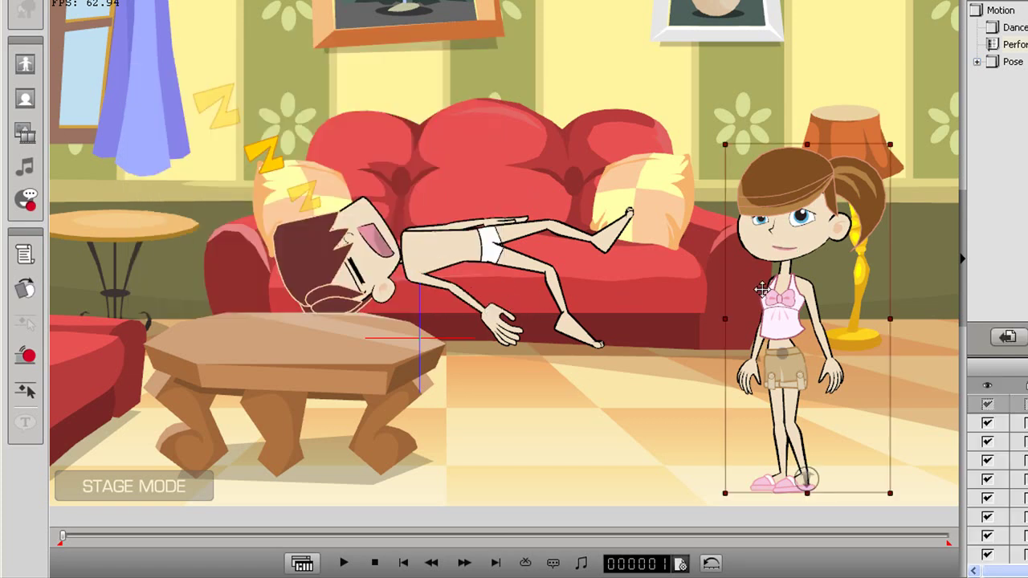
- At frame 17, replace both of Cherry 04's eye sprites with 07 Scared Close
left_click_drag(64, 543, 72, 543)
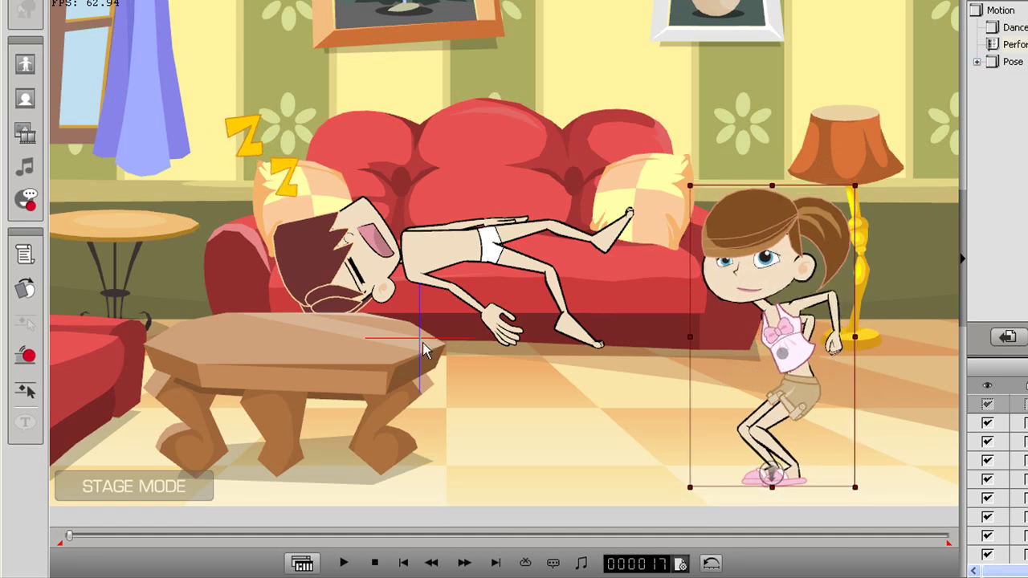
left_click(25, 288)
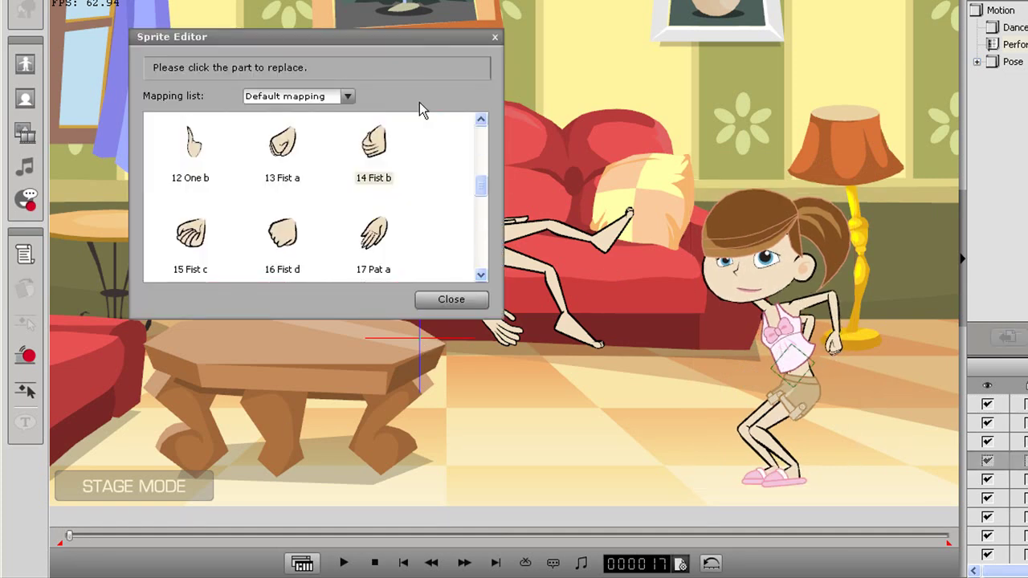
left_click_drag(388, 45, 531, 191)
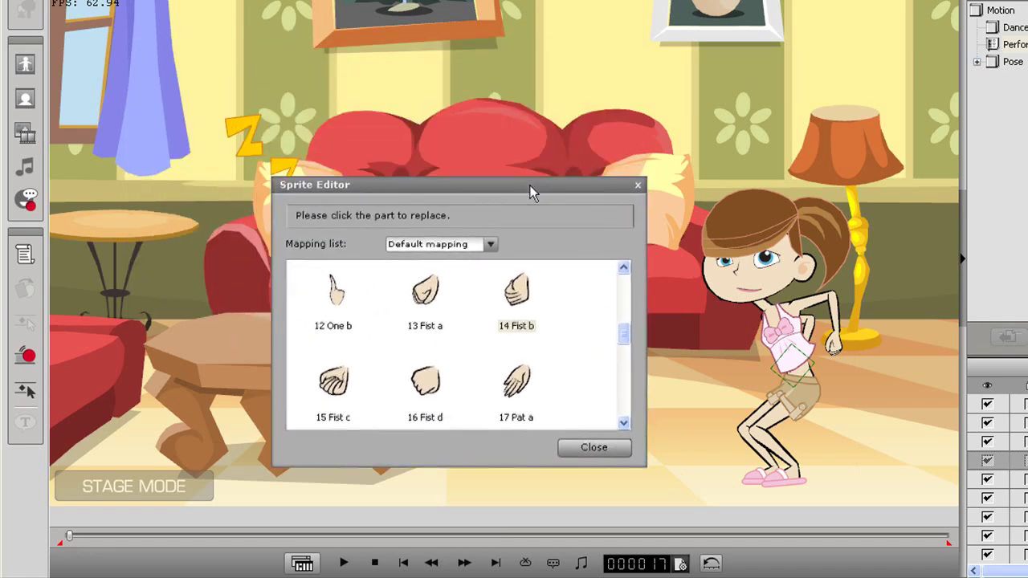
left_click(776, 270)
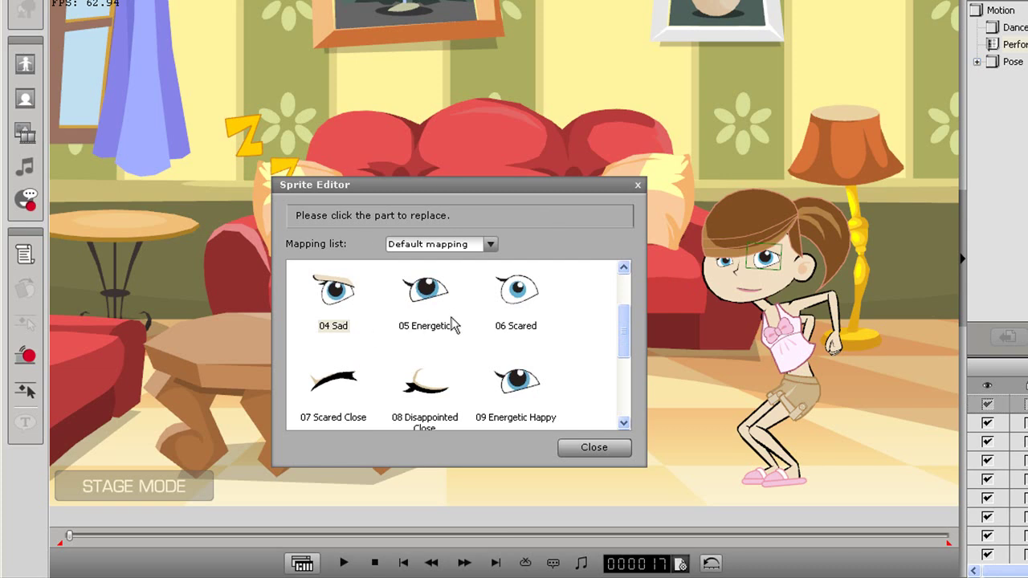
left_click(343, 384)
left_click(723, 264)
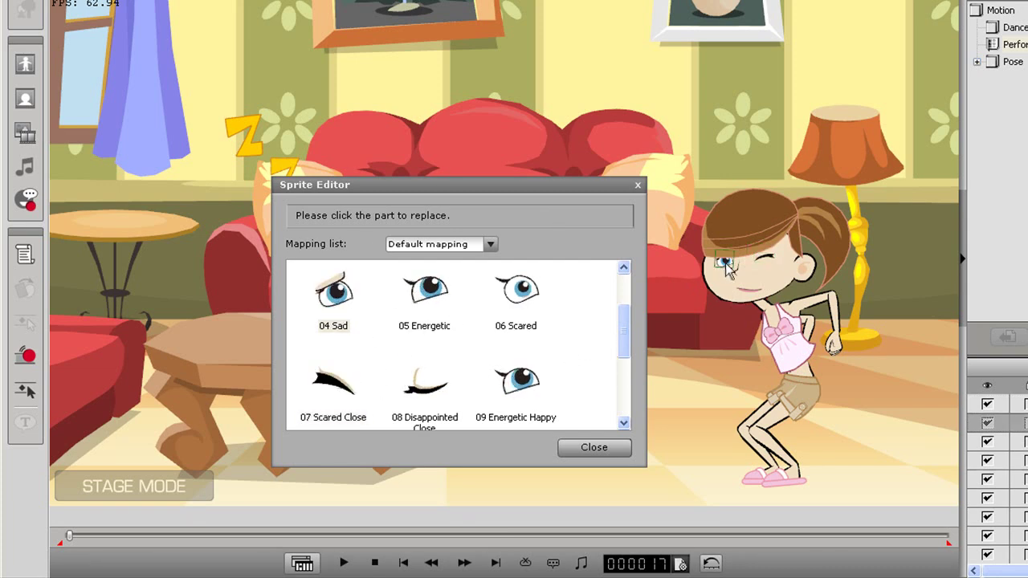
left_click(333, 397)
- Replace Cherry 04's mouth sprite with 14 Sip Lip at frame 17
left_click(753, 296)
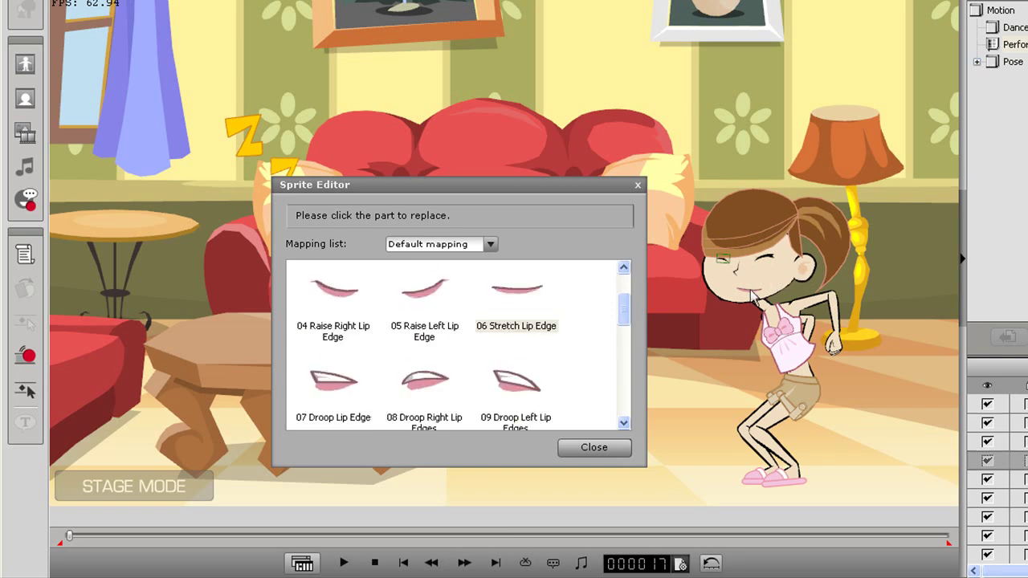
left_click_drag(625, 305, 622, 351)
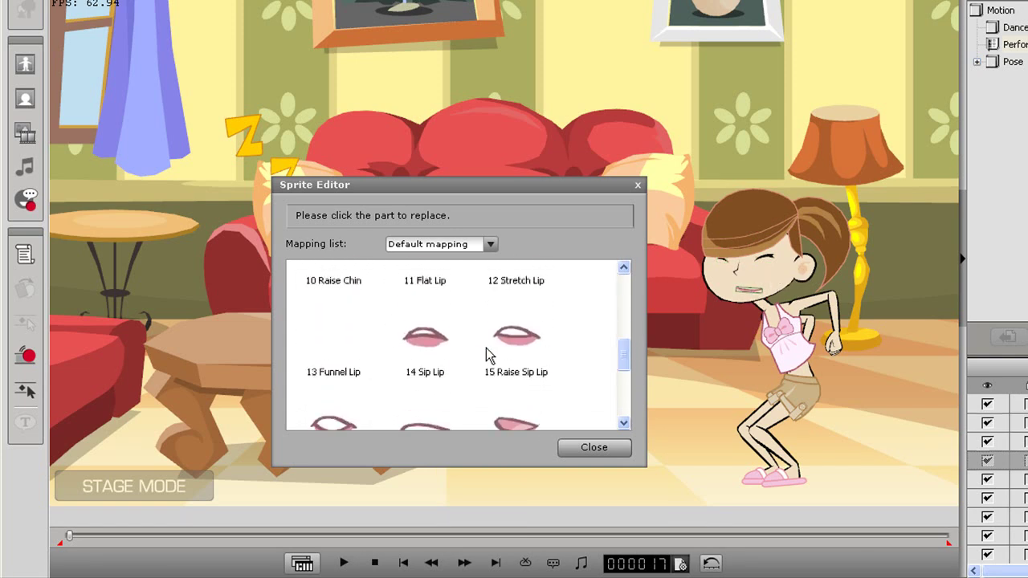
left_click(419, 341)
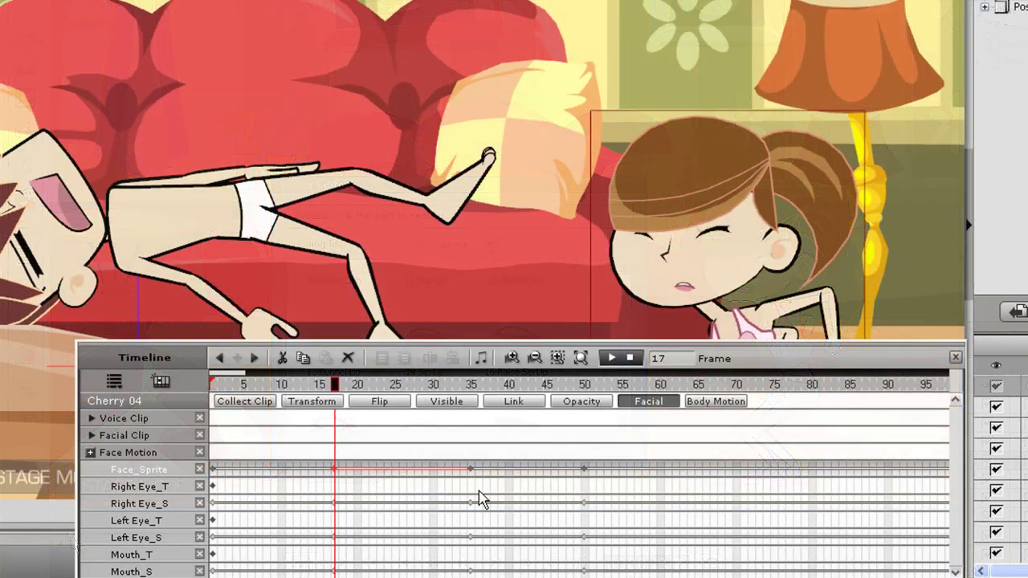
- Move the Right Eye_S keyframe at frame 50 to frame 60
left_click(471, 504)
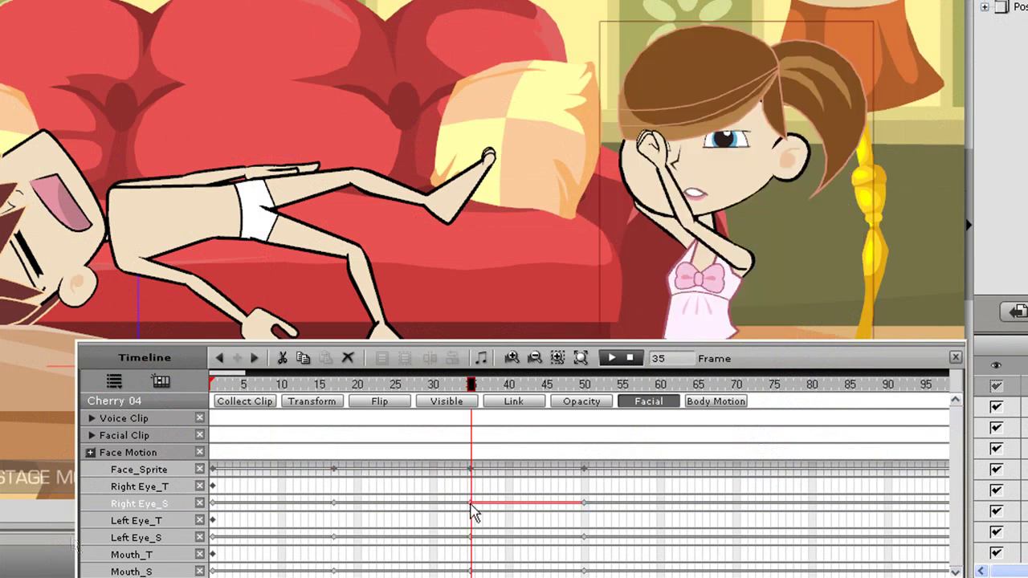
left_click(584, 505)
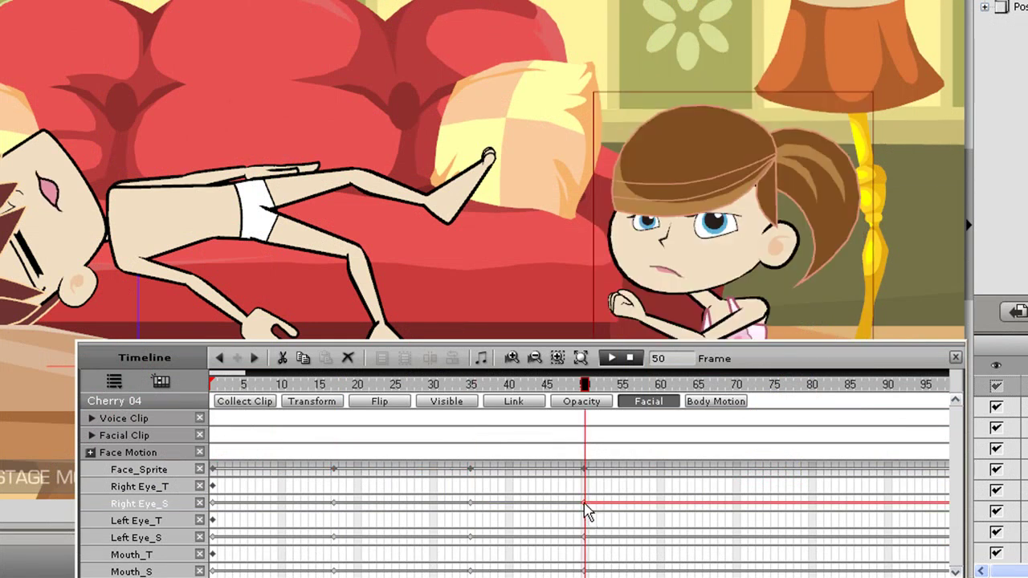
left_click_drag(589, 514, 660, 511)
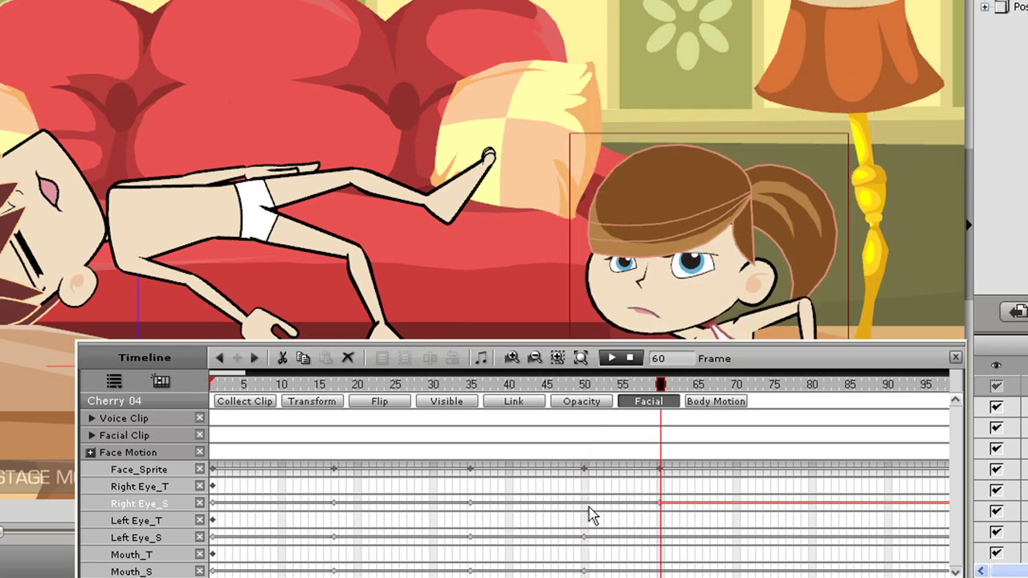
- Step through the timeline from frame 49 to frame 60 to check the right eye's expression timing
left_click(572, 514)
key("Right")
key("Right")
key("Right")
key("Right")
key("Right")
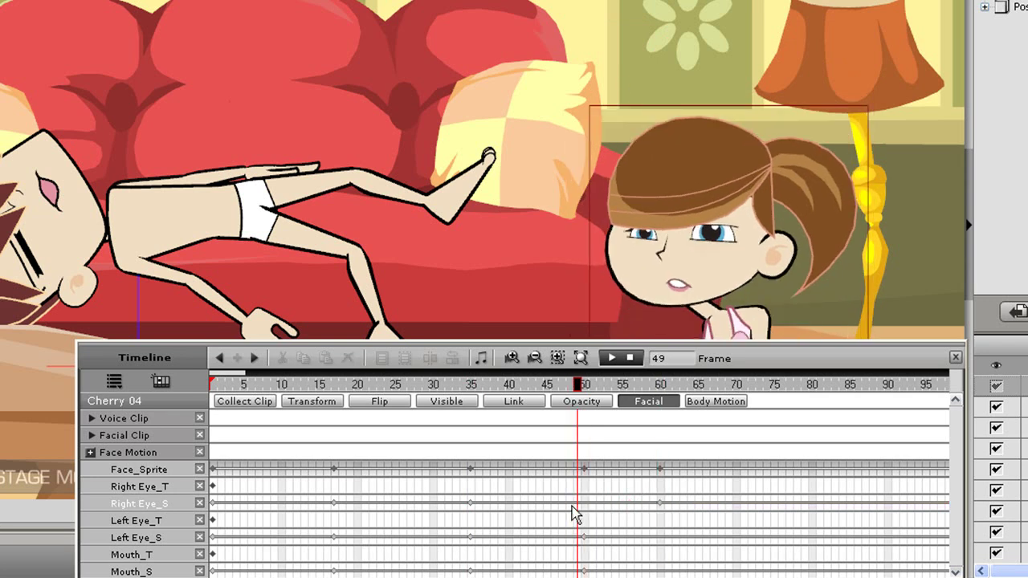
key("Right")
key("Right")
key("Right")
key("Right")
key("Right")
key("Right")
key("Right")
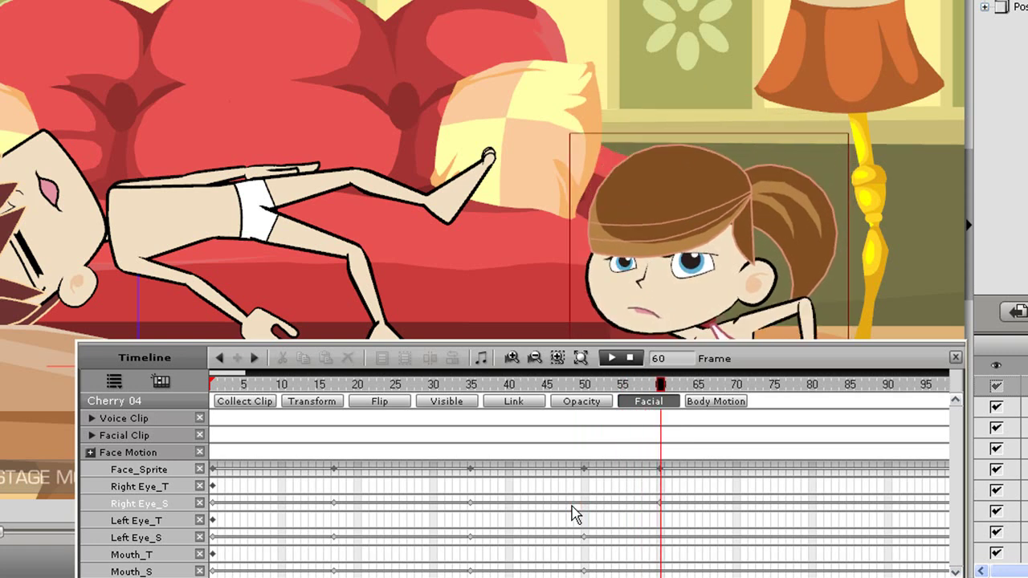
- Move the Right Eye_S keyframe at frame 17 to frame 27 and play the animation from frame 14
left_click_drag(661, 512, 335, 510)
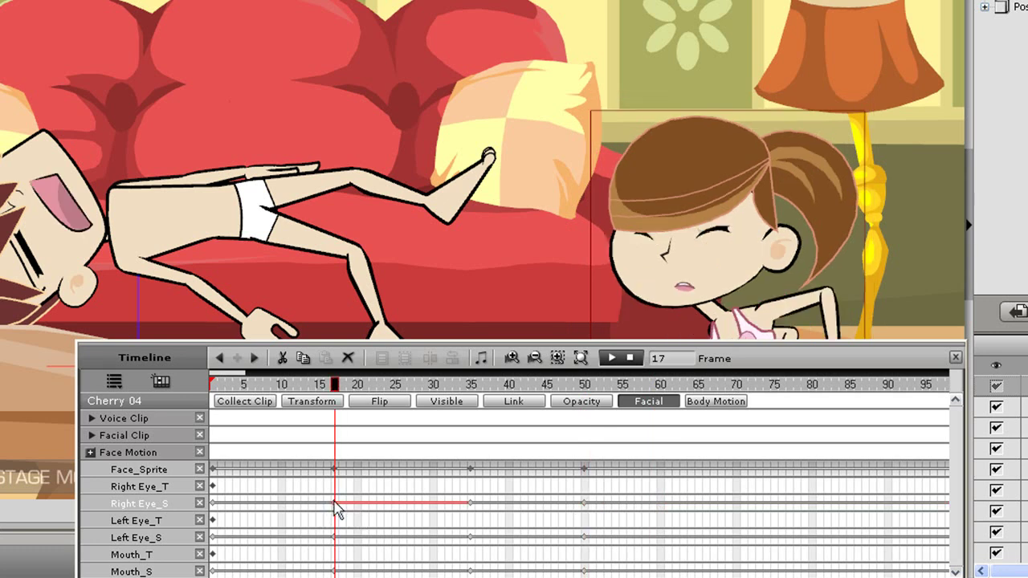
left_click_drag(381, 512, 409, 511)
left_click(315, 502)
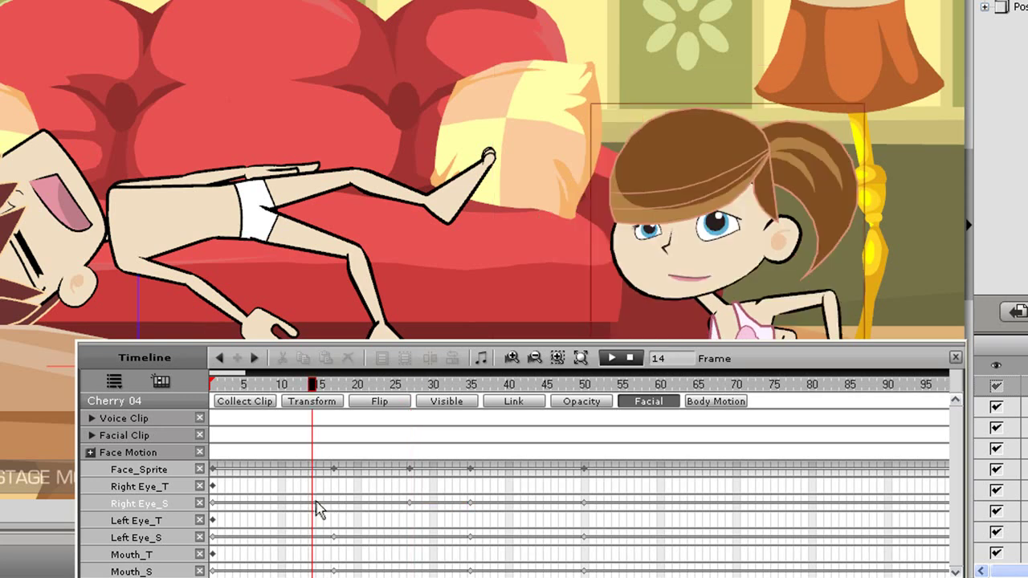
key("space")
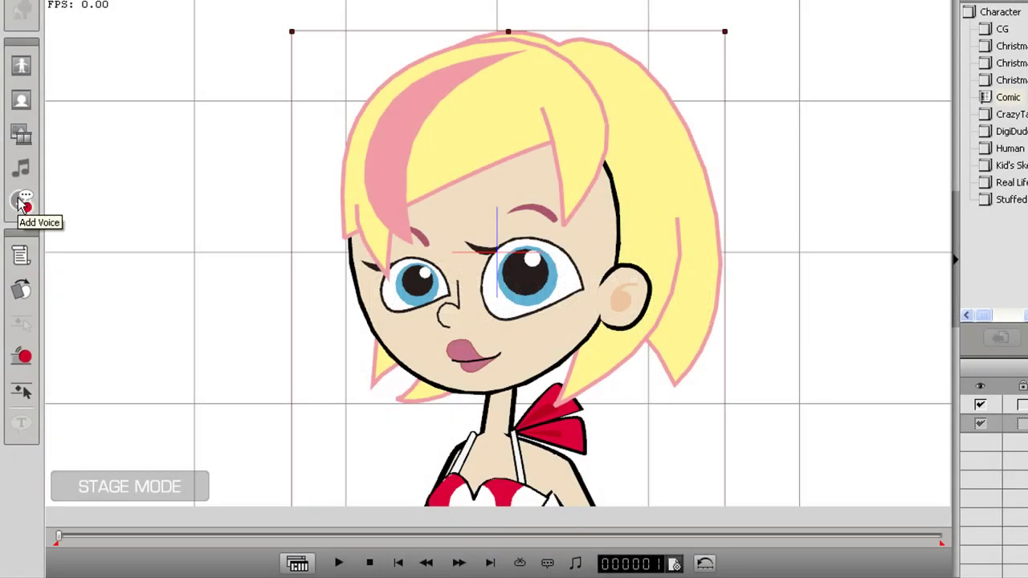
- Add a text-to-speech voice to the blonde character saying "Hey what's up everyone? I'm here to demonstrate the lip syncing capability of Crazy Talk Animator!"
left_click(23, 201)
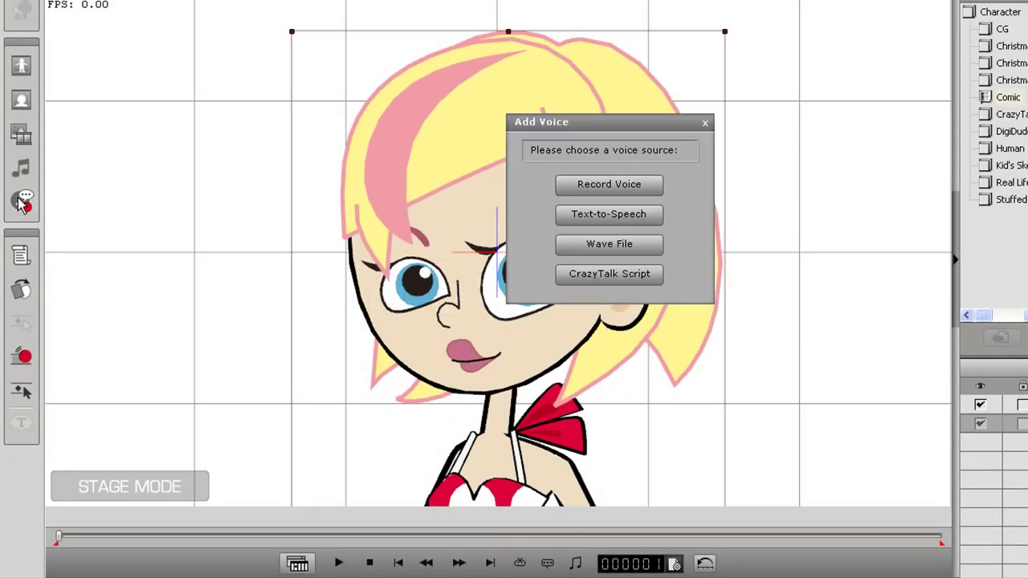
left_click_drag(598, 128, 833, 195)
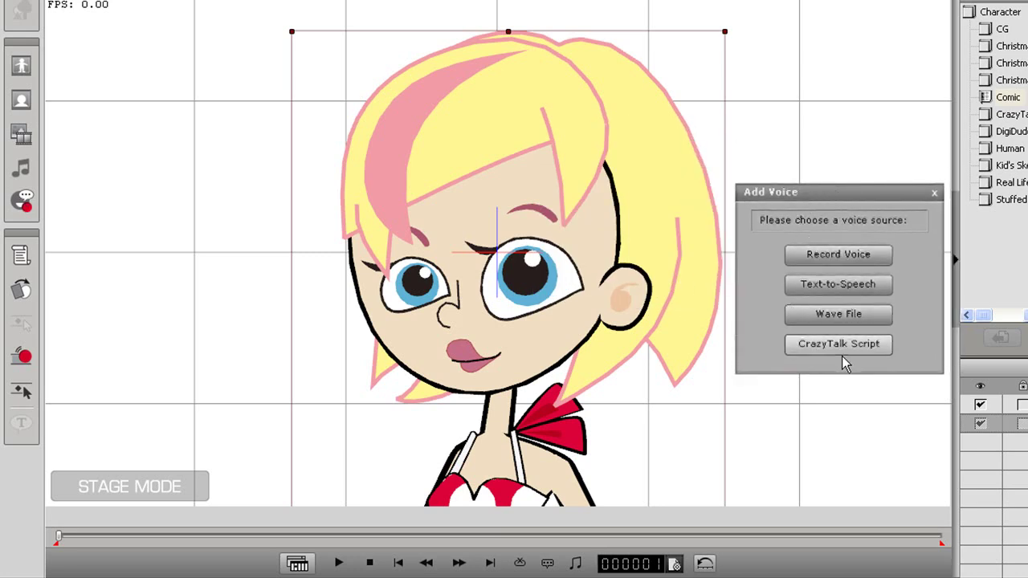
left_click(866, 292)
left_click_drag(593, 58, 868, 53)
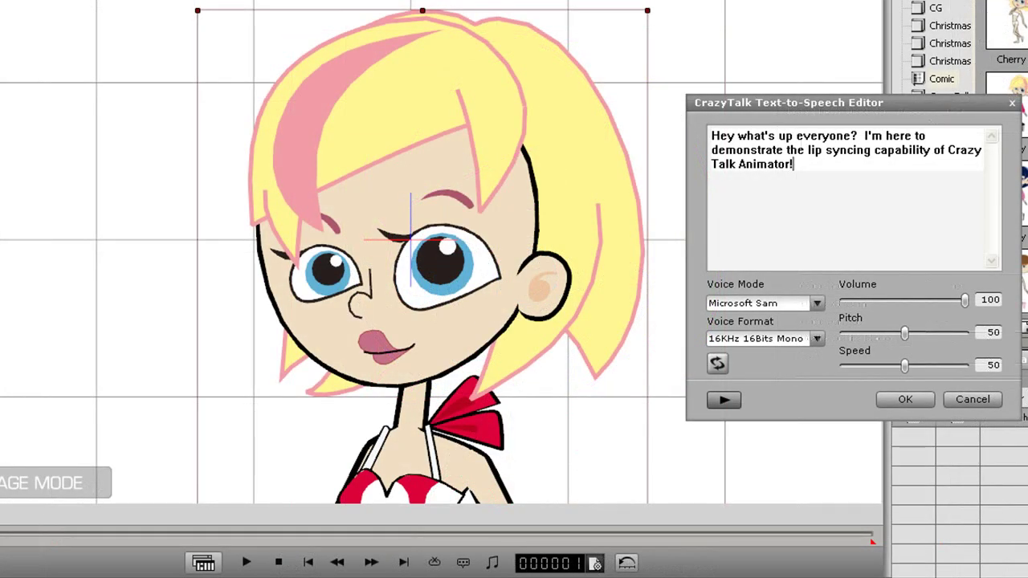
left_click(908, 399)
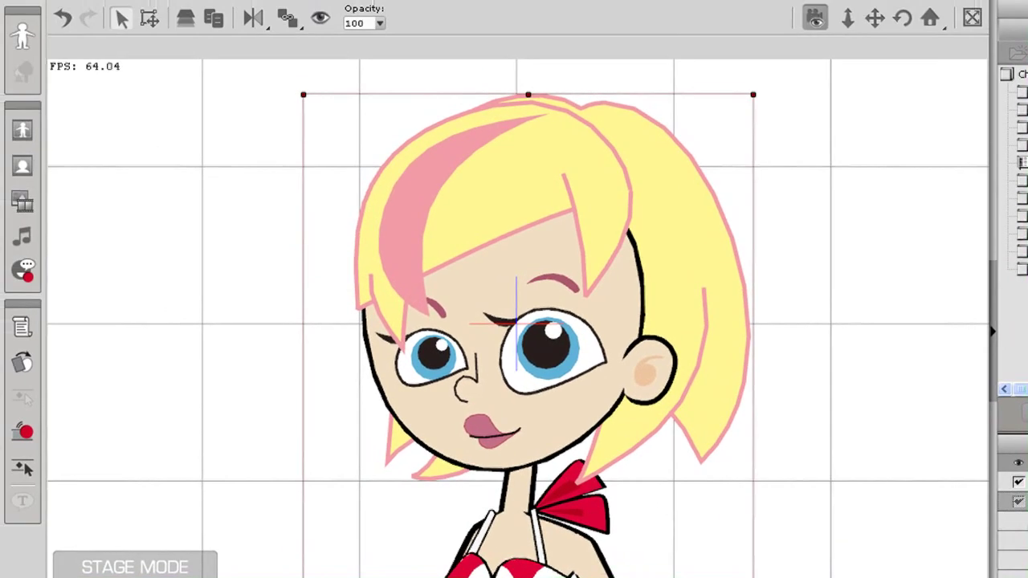
- Open the blonde character for head editing and replace her mouth with the Mouth 03 template
left_click(23, 34)
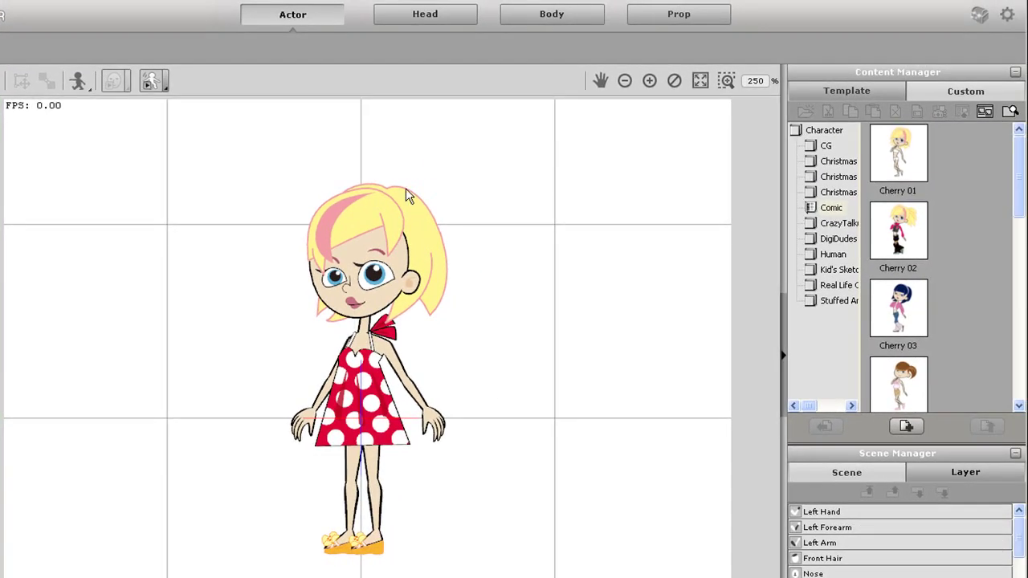
left_click(354, 308)
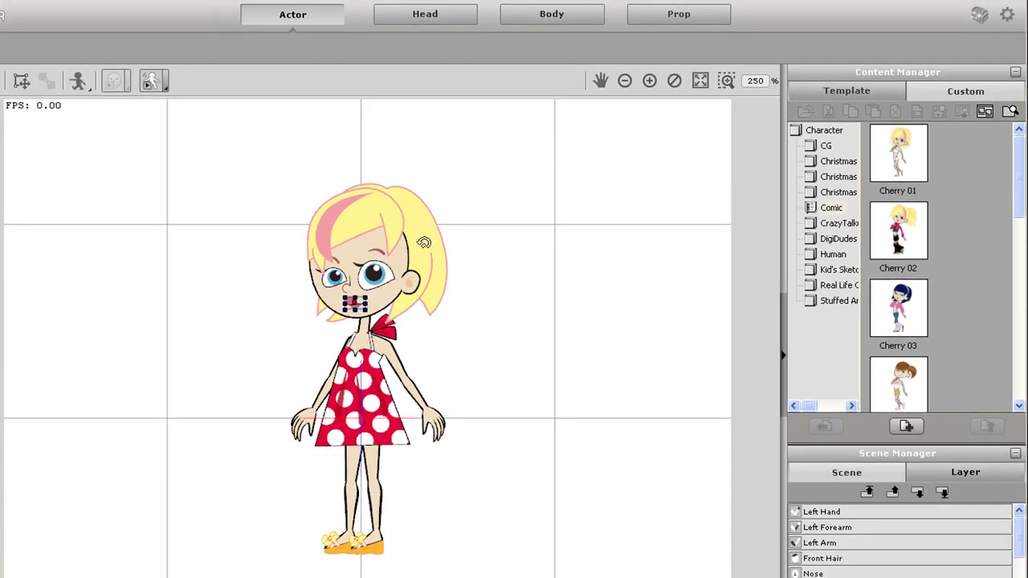
left_click(474, 16)
left_click(581, 50)
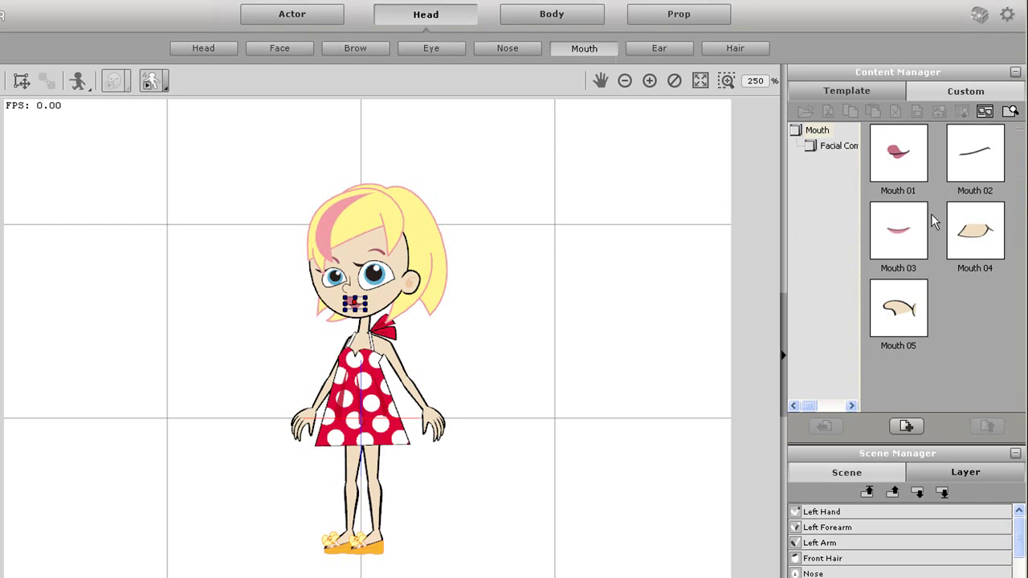
double_click(904, 239)
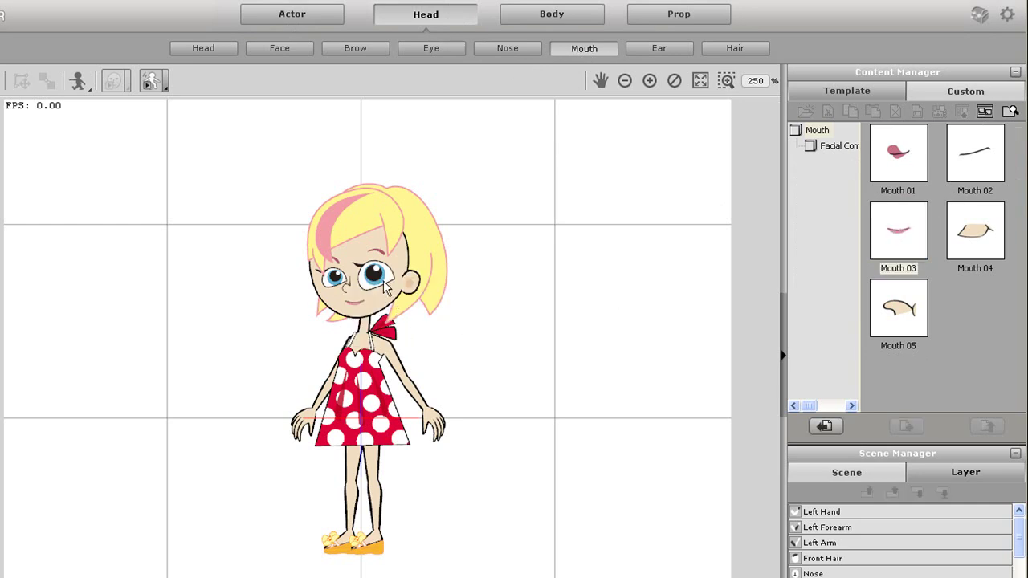
- Replace the character's hair with Cheery 01 and play the animation on the stage to check the lip sync
left_click(727, 49)
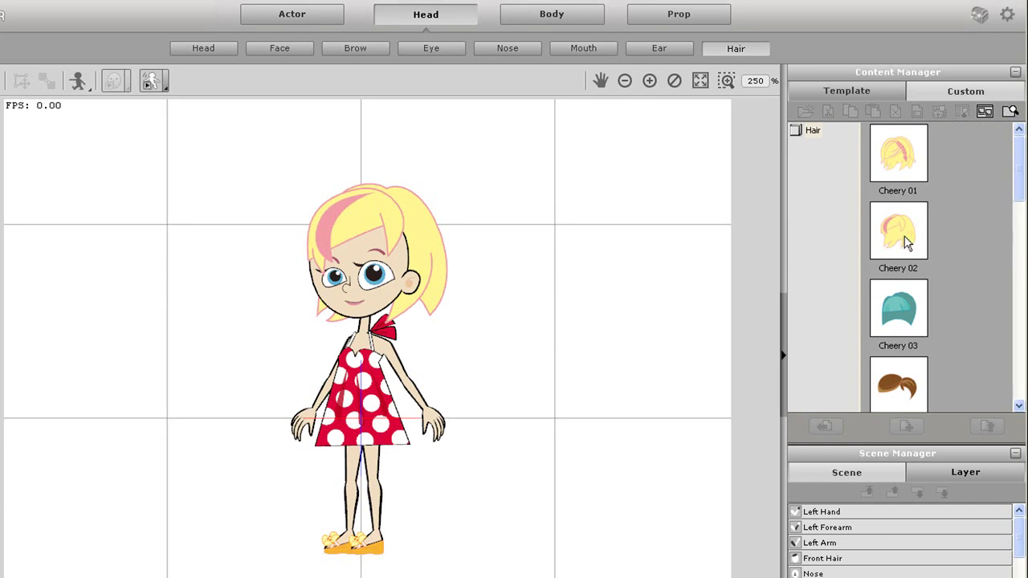
double_click(907, 164)
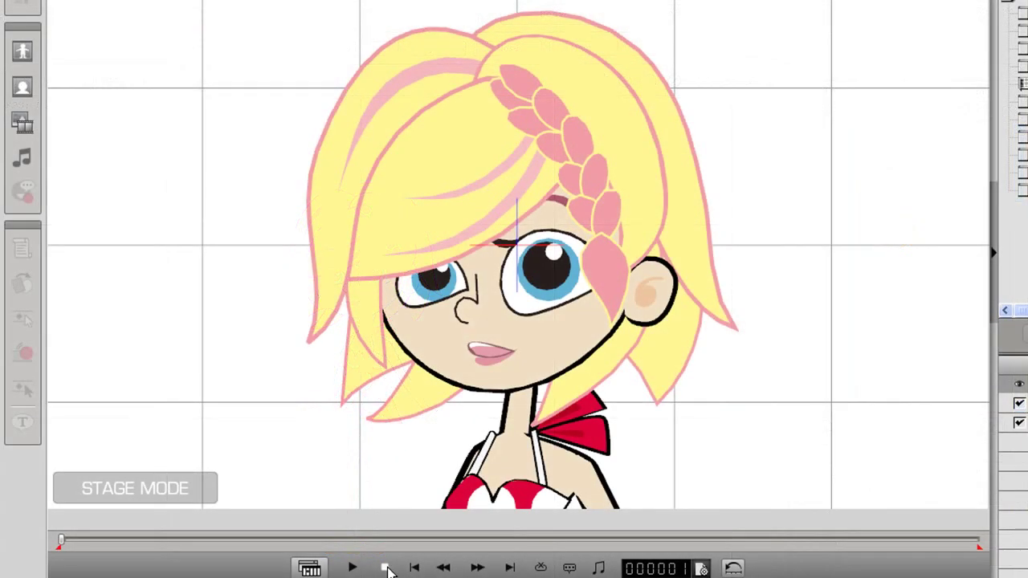
left_click(353, 568)
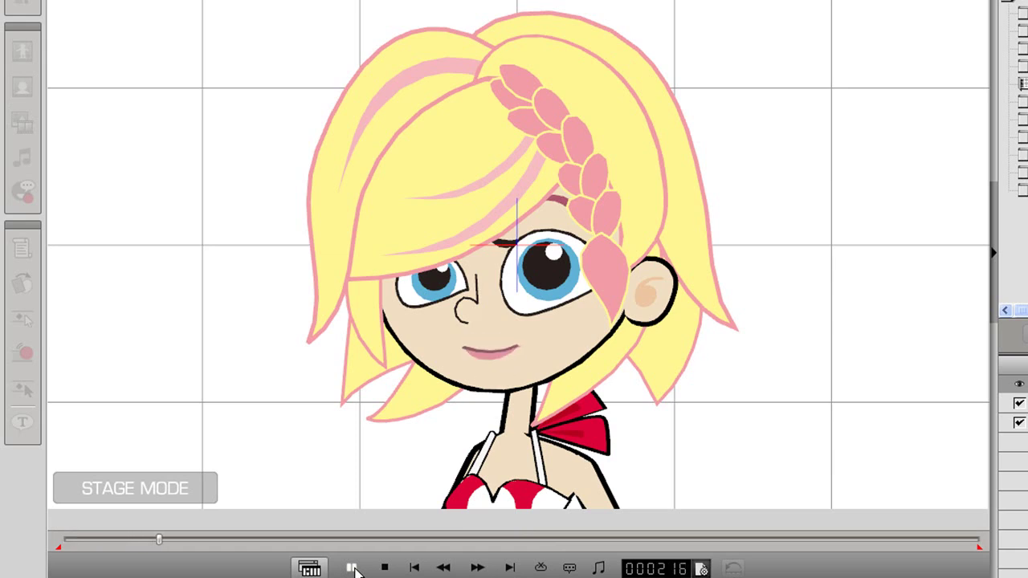
left_click(386, 568)
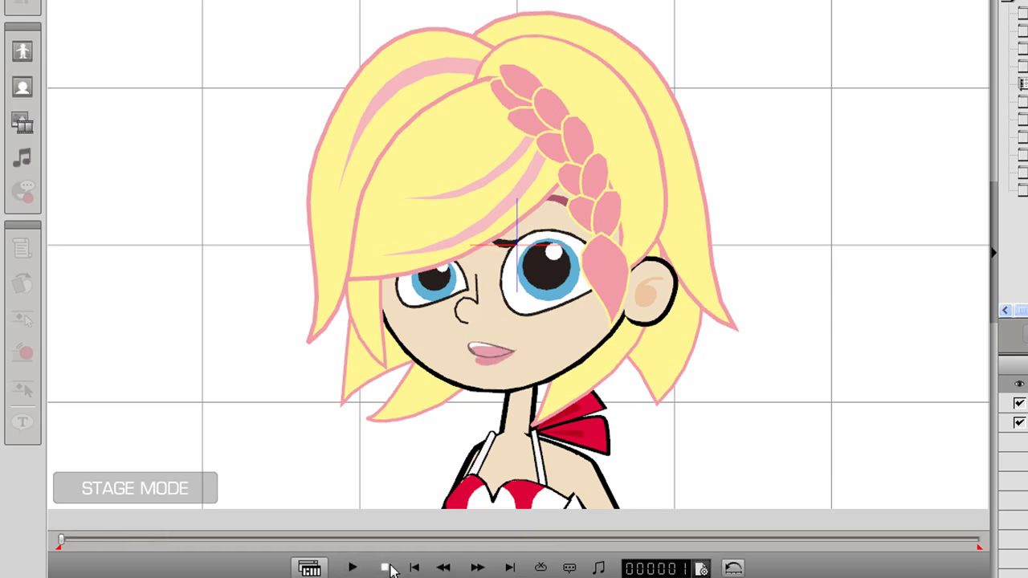
- Browse the mouth sprites in the Default and Lips mappings of the Sprite Editor and play the opening of the animation
left_click(504, 357)
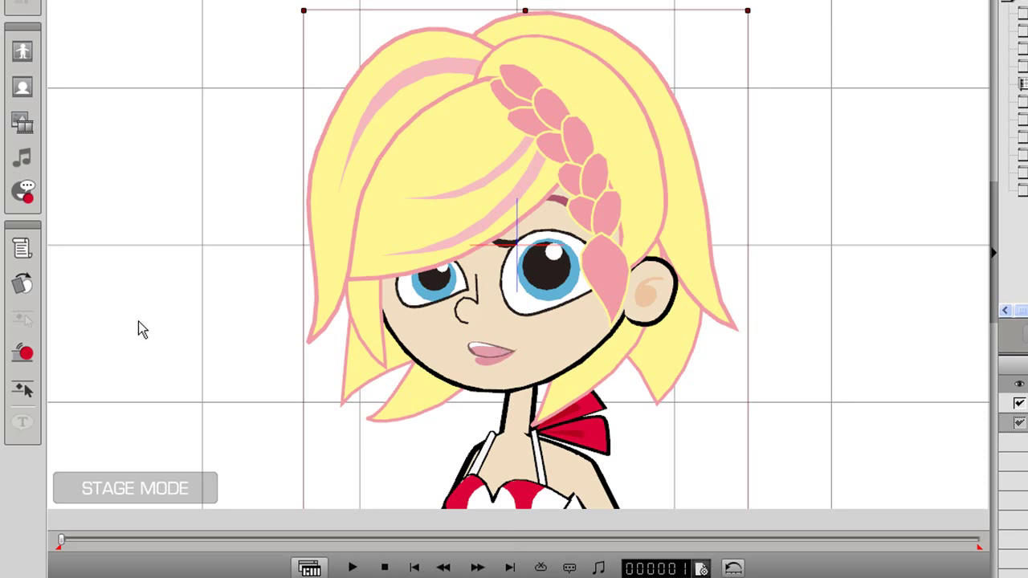
left_click(23, 284)
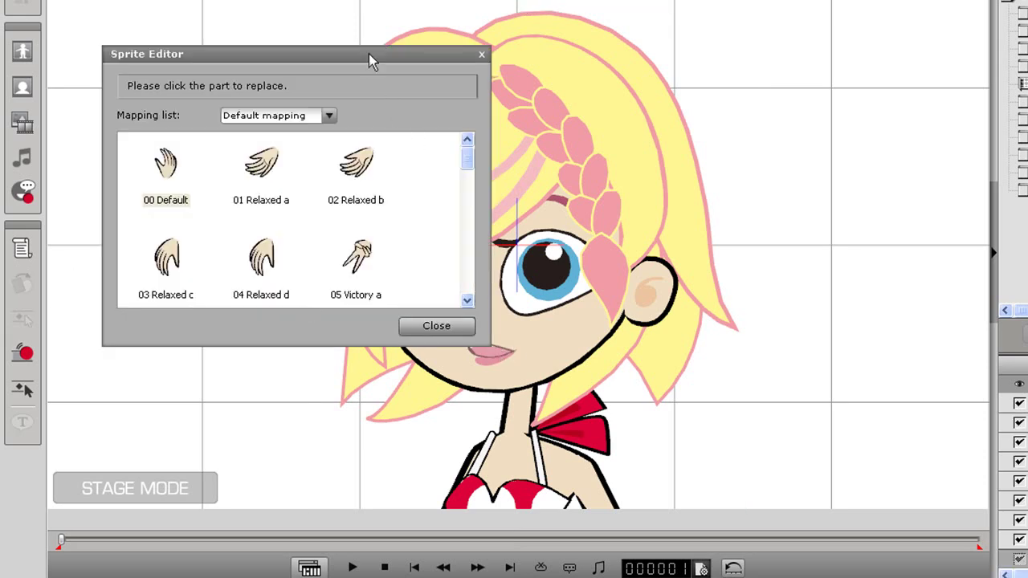
left_click_drag(369, 57, 1025, 159)
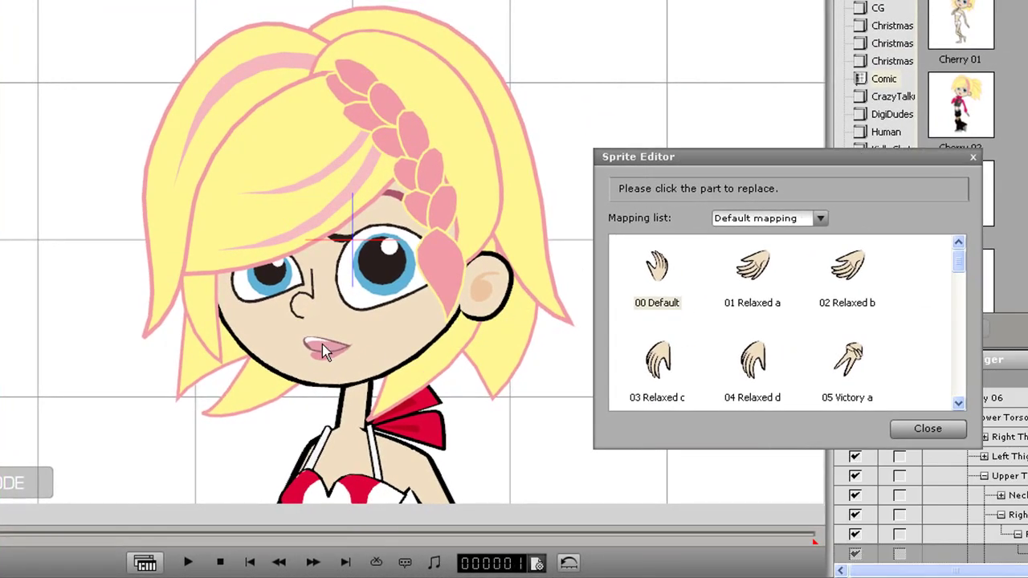
left_click(322, 345)
left_click_drag(958, 265, 959, 363)
left_click(820, 219)
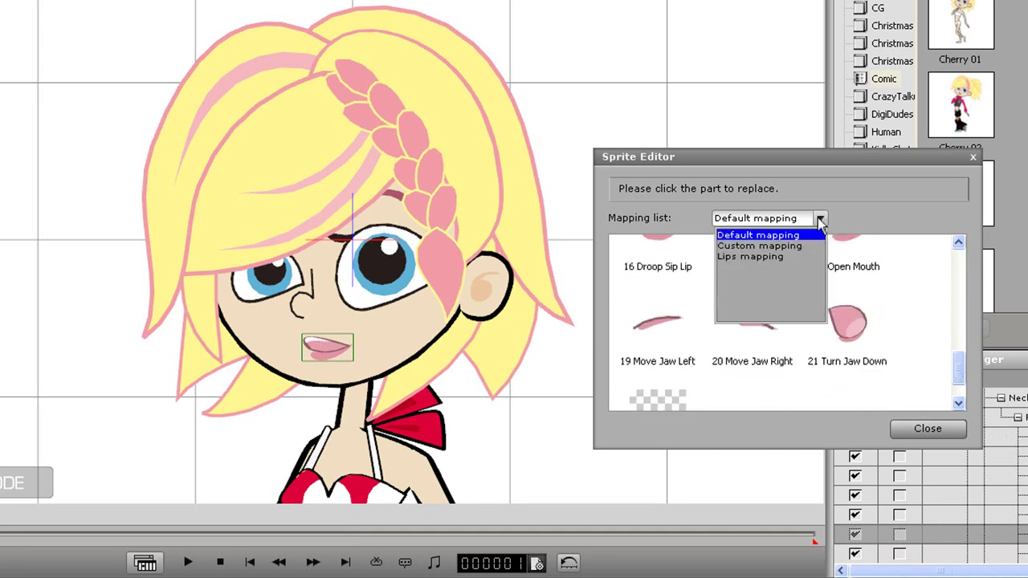
left_click(774, 256)
left_click_drag(955, 320, 957, 289)
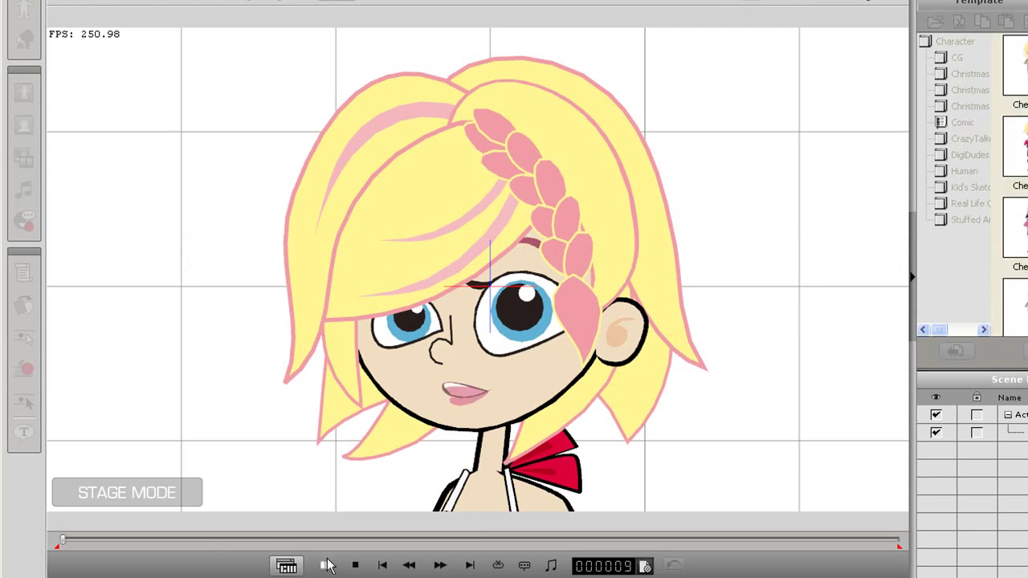
left_click(328, 565)
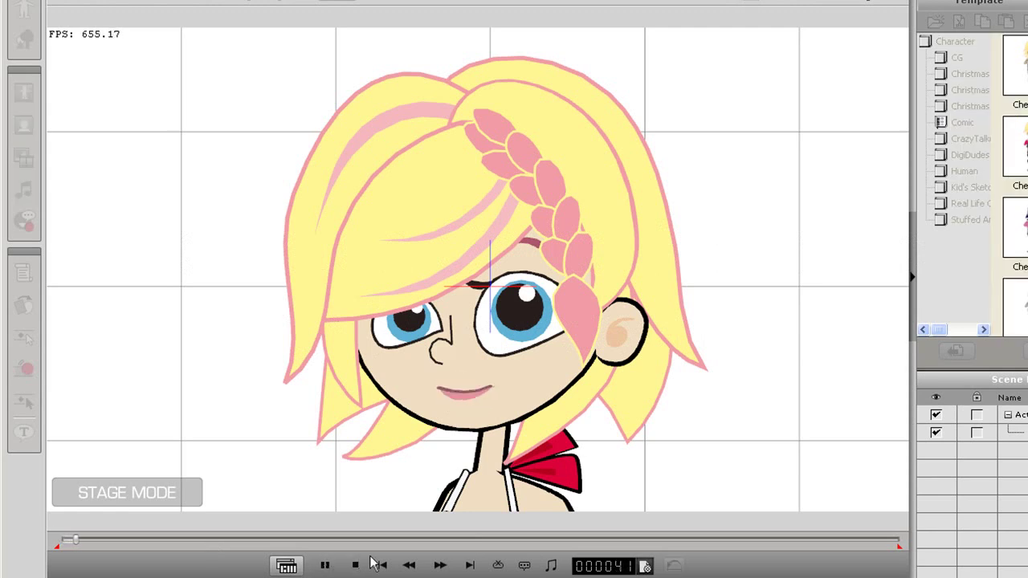
left_click(355, 567)
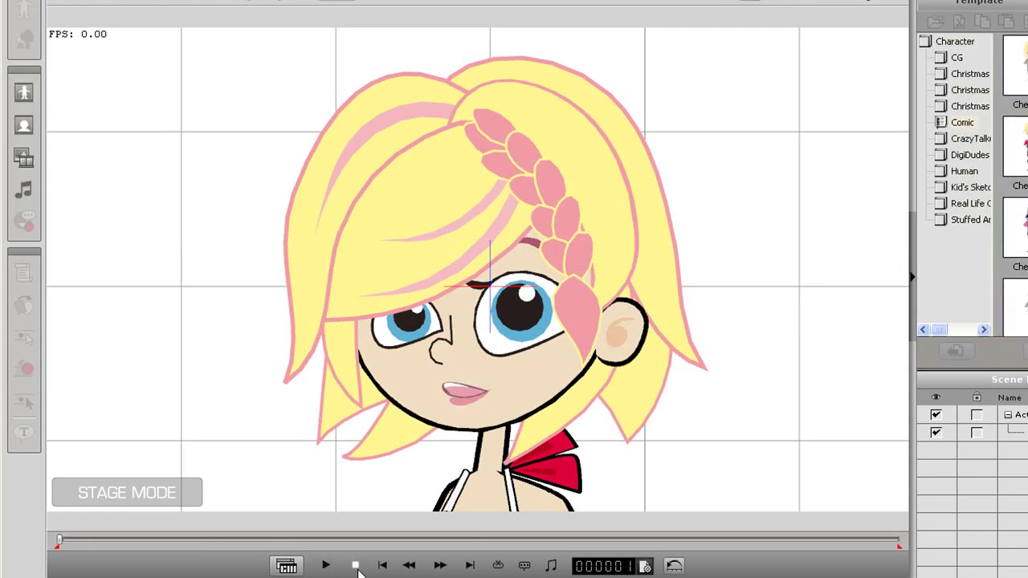
- Open face puppeteering for the character and preview the 2_Goofy profile by moving the head and face
left_click(350, 188)
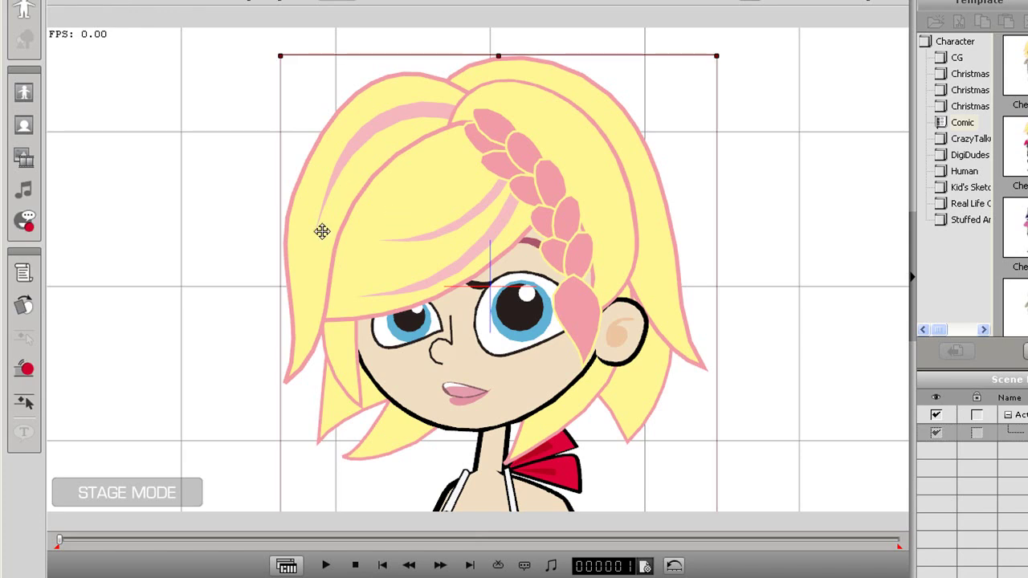
left_click(32, 375)
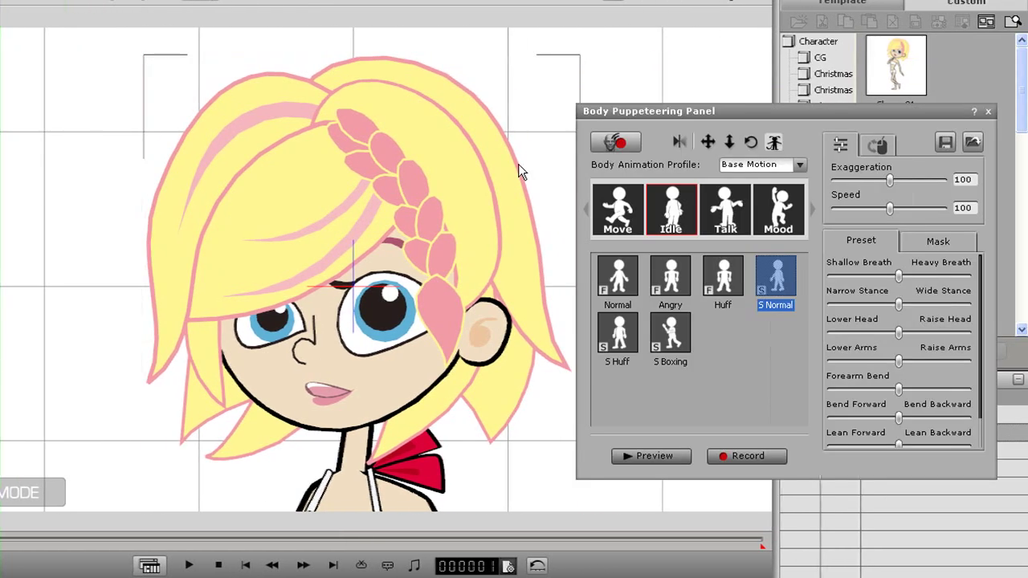
left_click(627, 142)
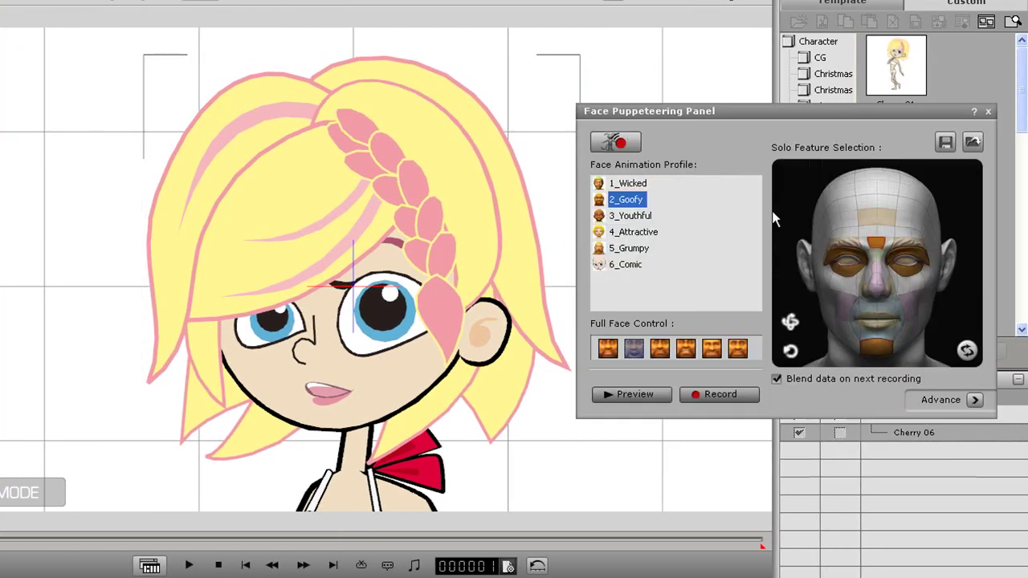
left_click(655, 392)
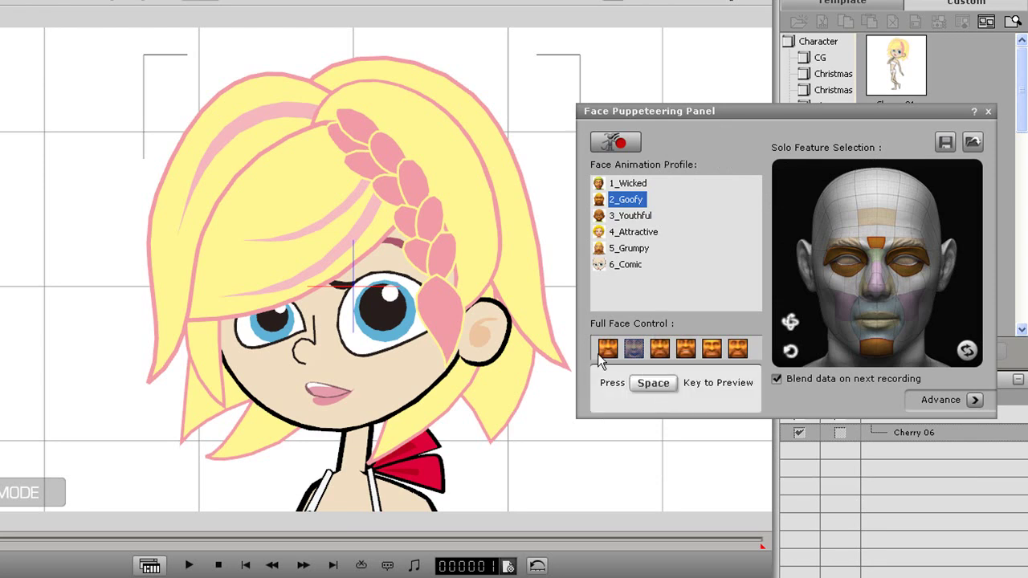
key("space")
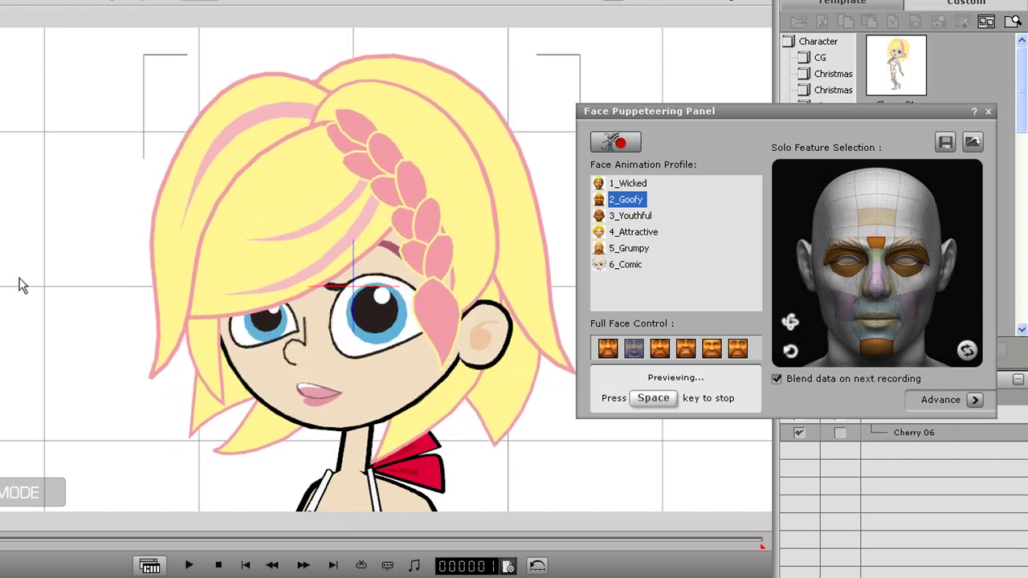
key("space")
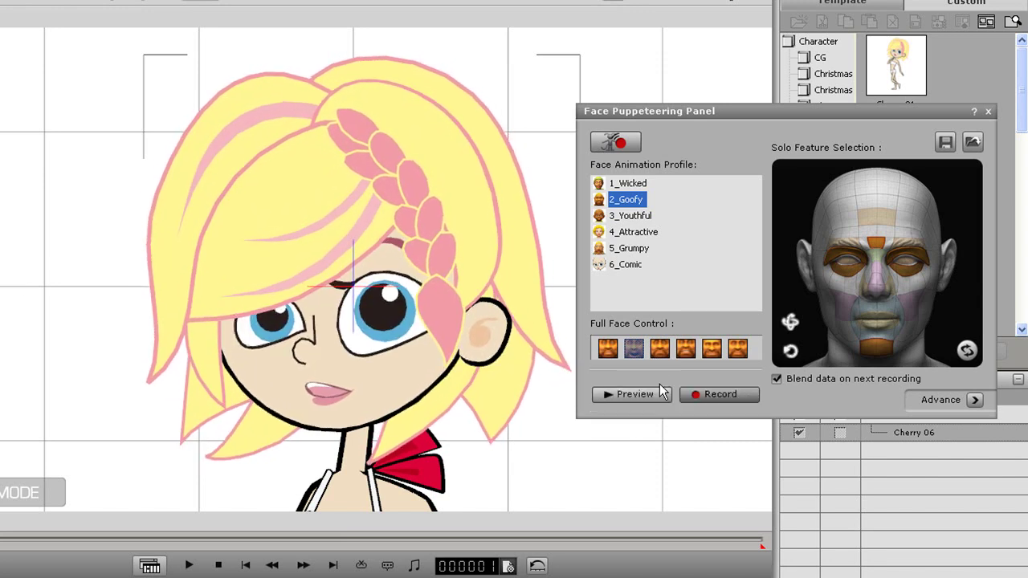
- Record a full-face puppeteering performance with the 2_Goofy profile over the lip-synced speech
left_click(723, 395)
key("space")
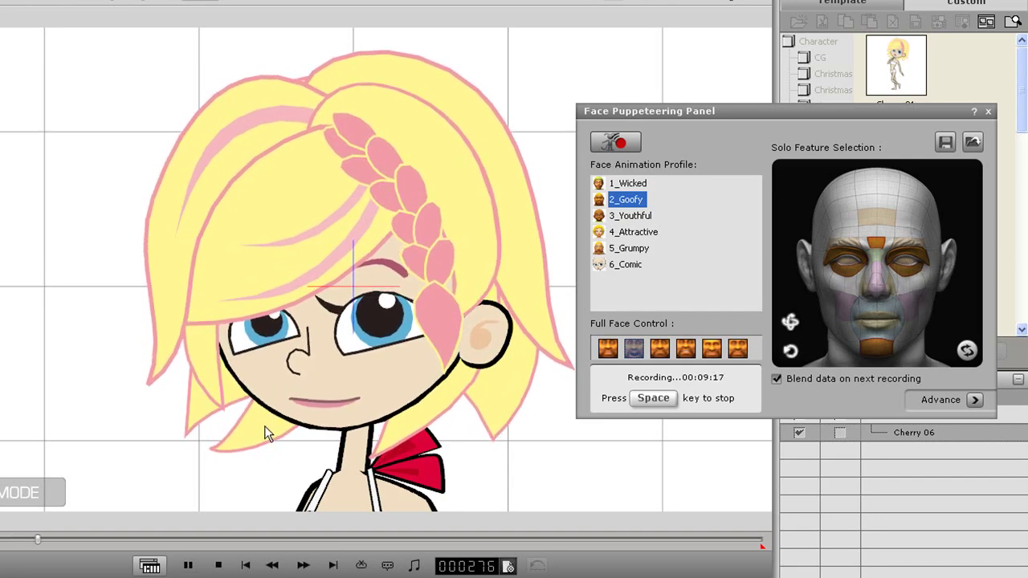
key("space")
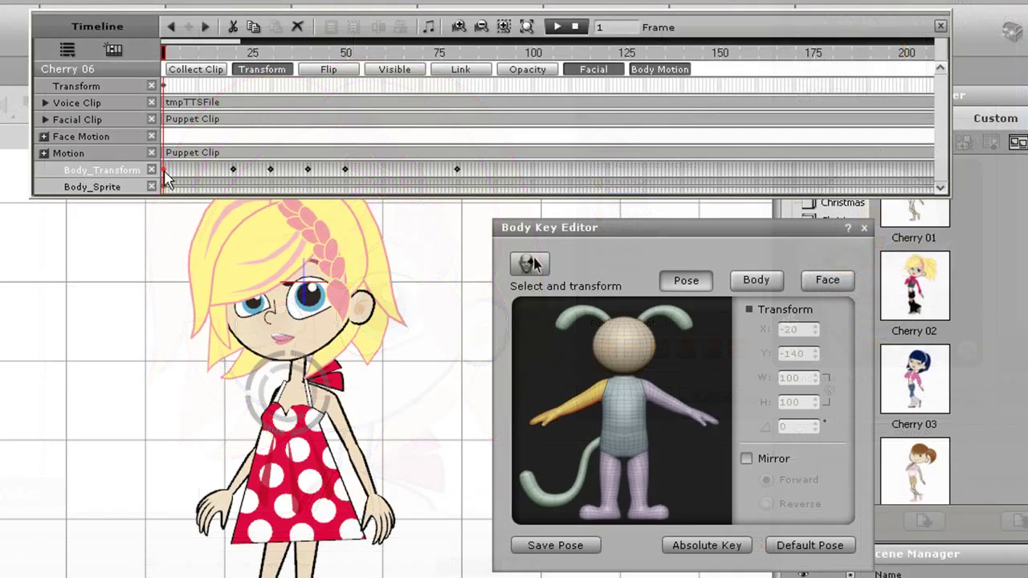
- Play the animation through frame 140 to review the puppeteered motion and inspect the Body_Transform keyframe at frame 20
key("space")
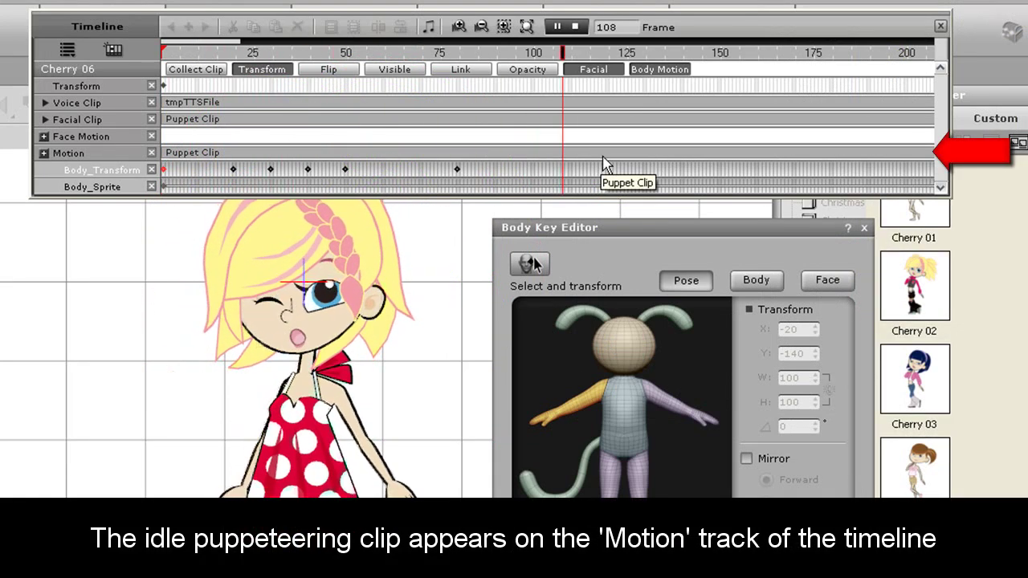
key("space")
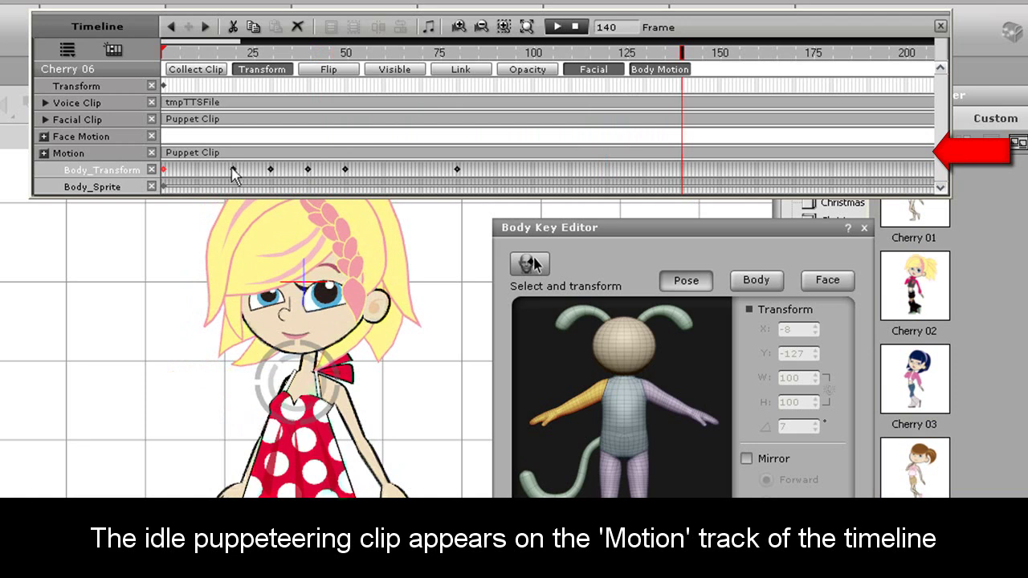
left_click(233, 169)
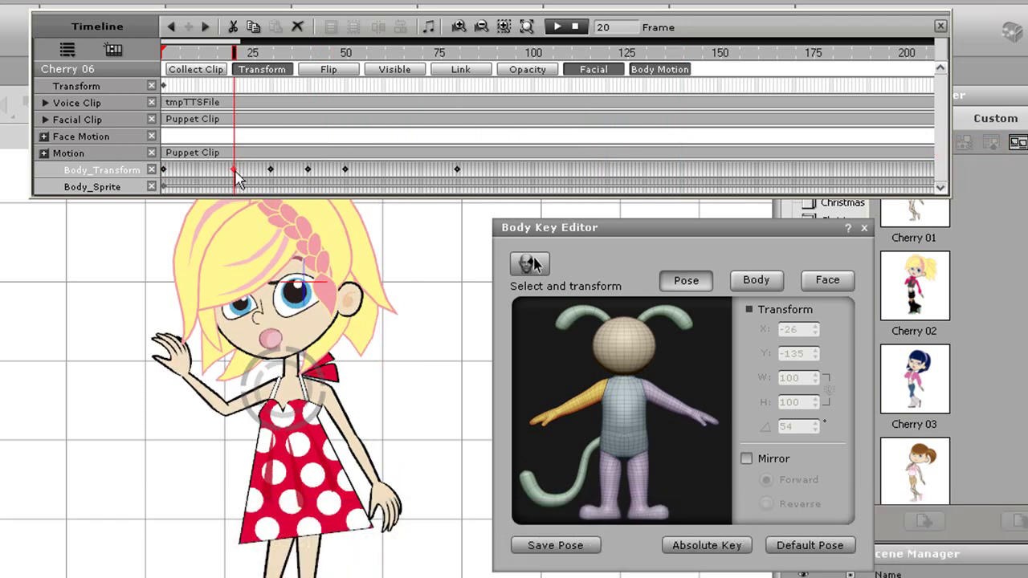
- Replace the raised hand's sprite with an open palm at frame 18 and play the animation from the first frame
left_click(227, 171)
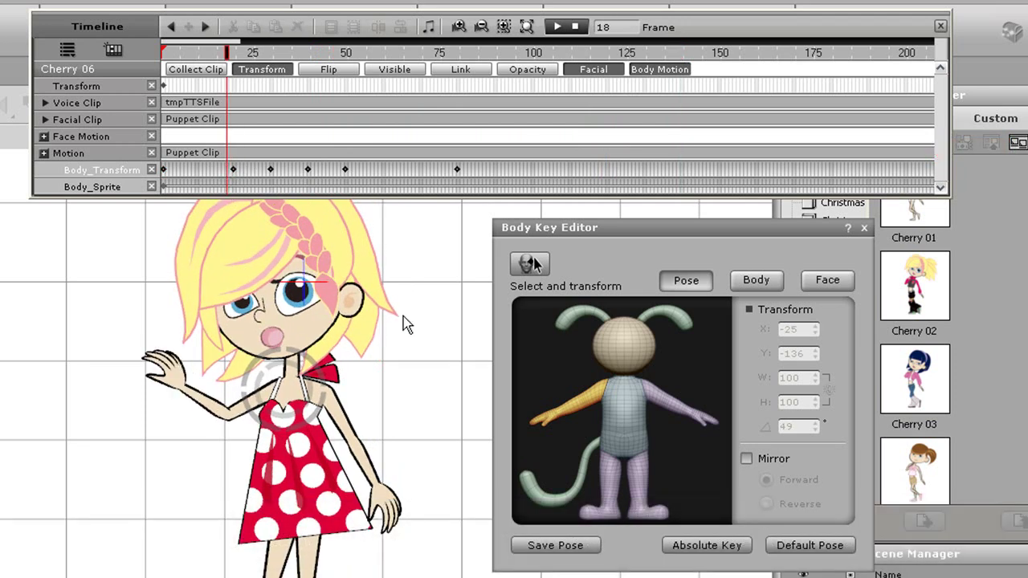
left_click(865, 228)
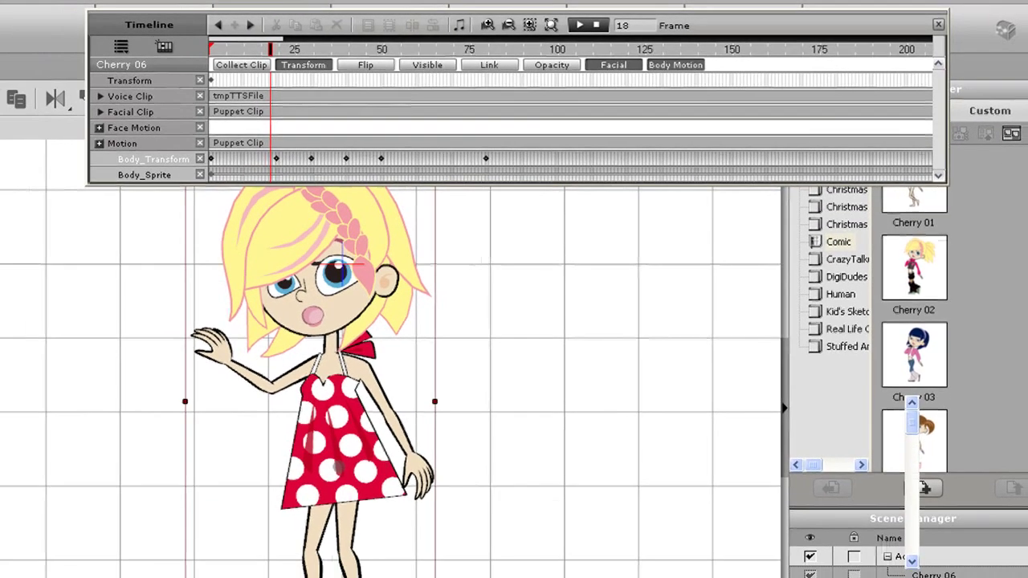
left_click(164, 367)
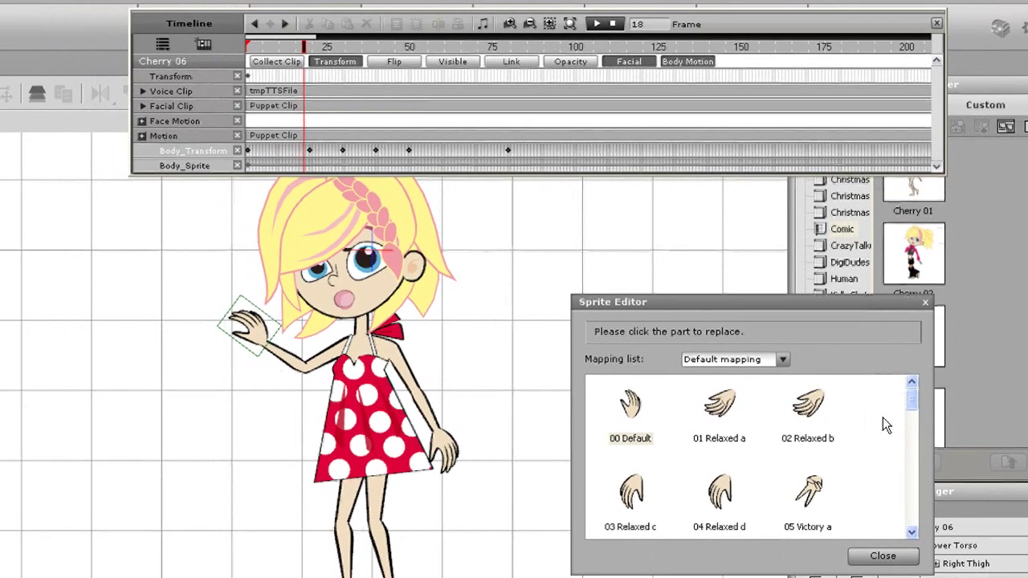
left_click_drag(912, 399, 920, 501)
left_click(812, 425)
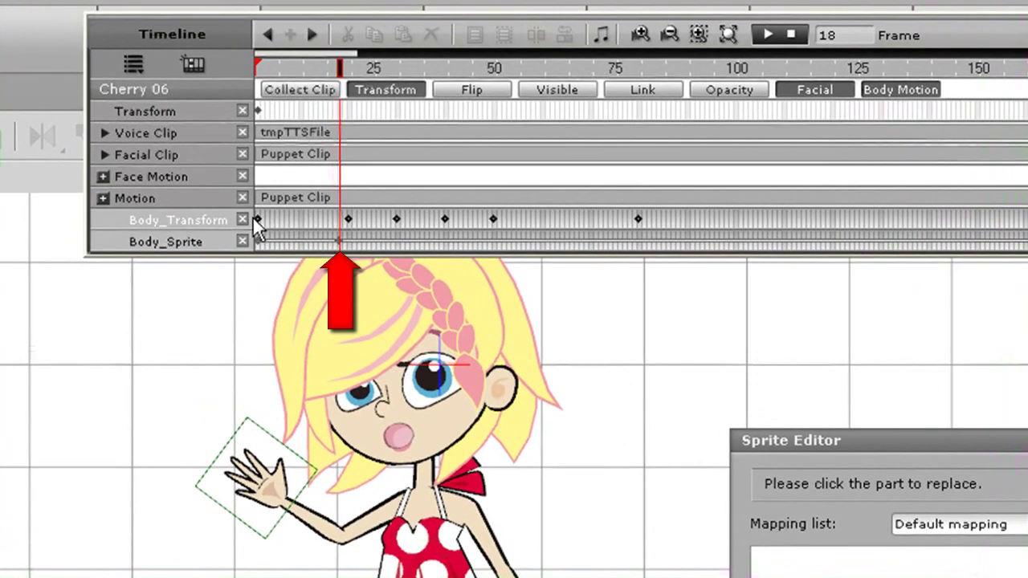
left_click(250, 154)
key("space")
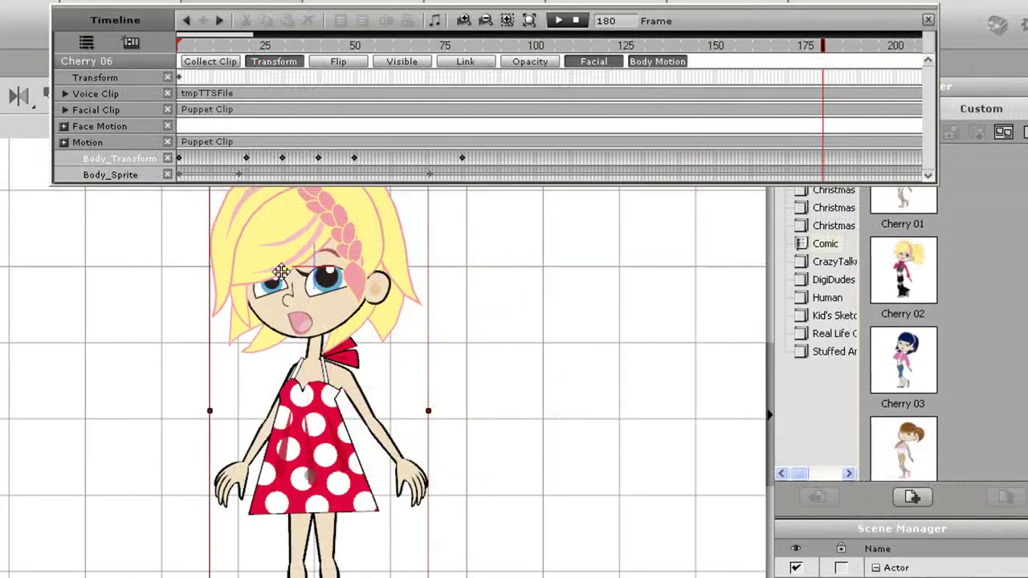
- Set an absolute body key at frame 180 and raise the character's waving arm at frame 190
left_click(135, 572)
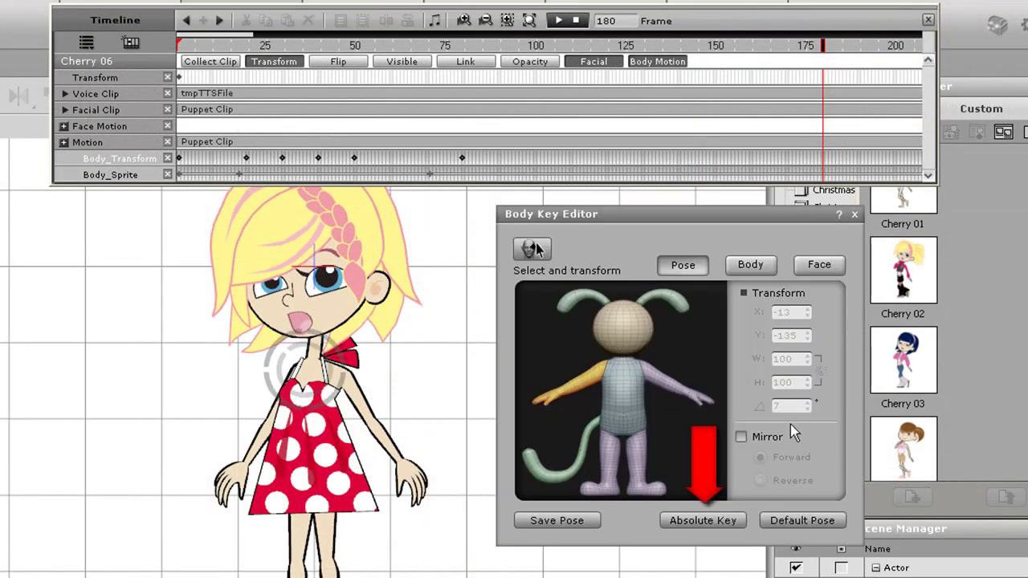
left_click(703, 520)
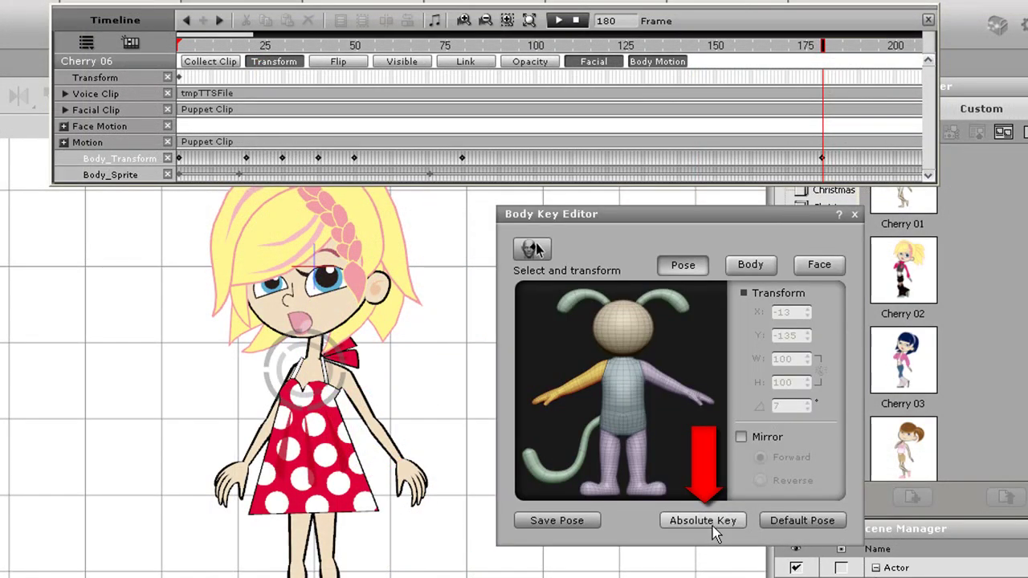
left_click(860, 163)
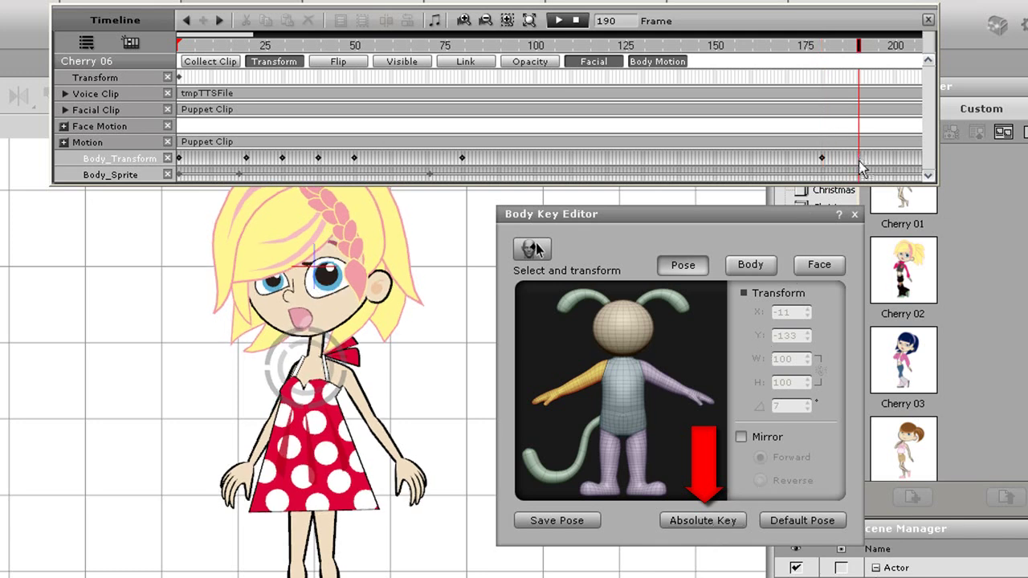
left_click_drag(263, 381, 252, 361)
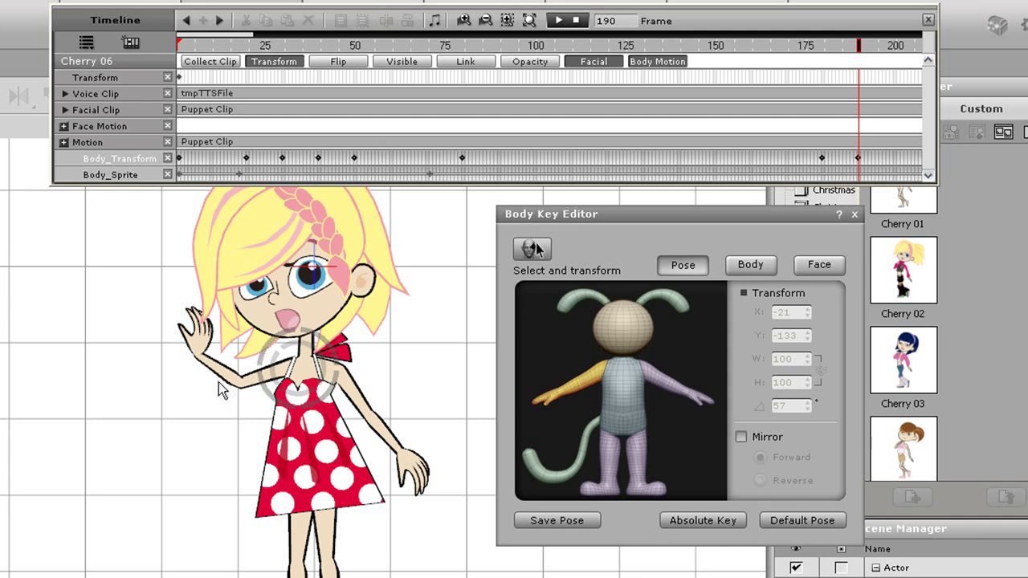
- Replace the raised hand's sprite with 05 Victory a at frame 190 using the Sprite Editor
left_click(855, 215)
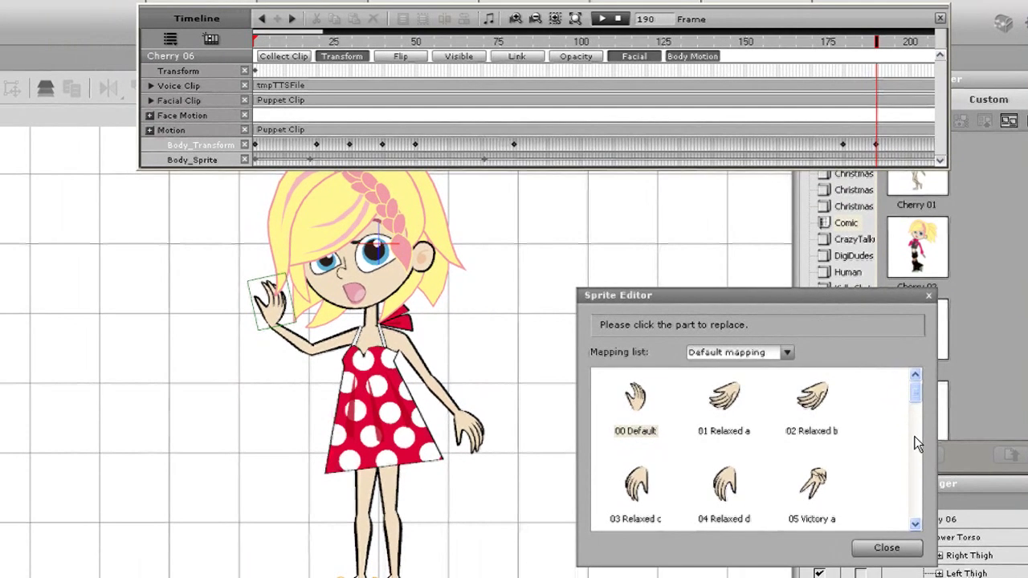
left_click(816, 484)
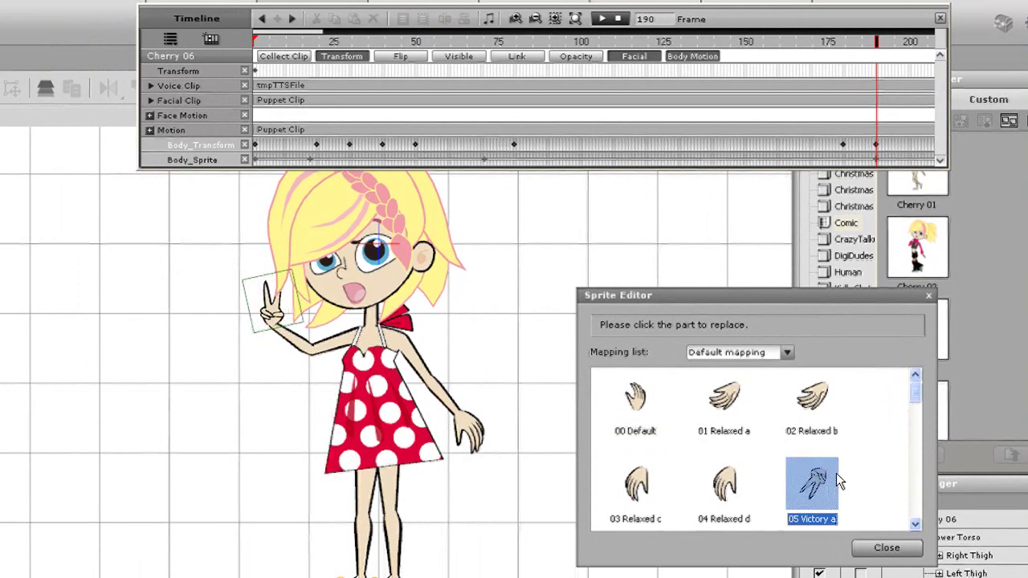
left_click(887, 548)
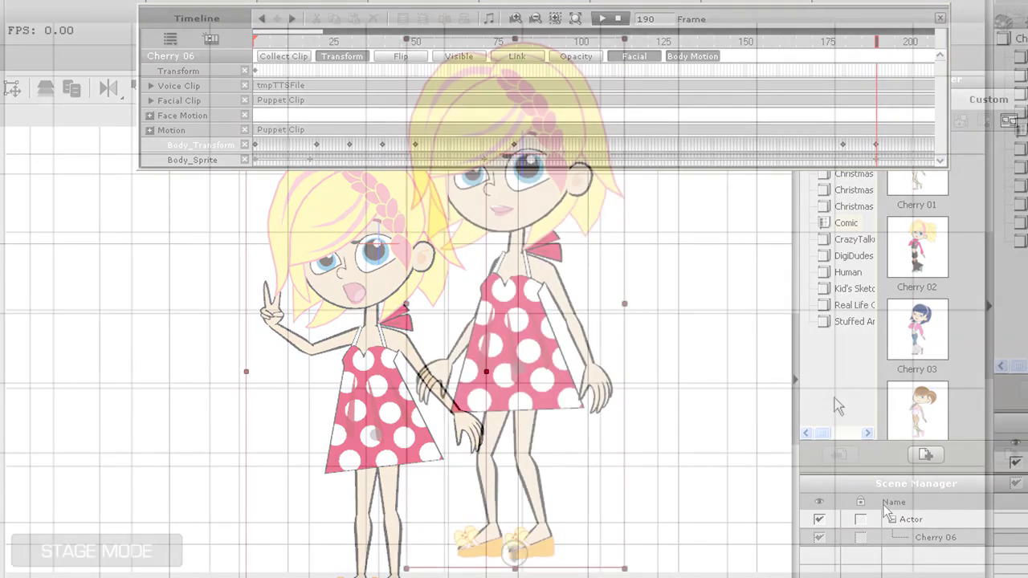